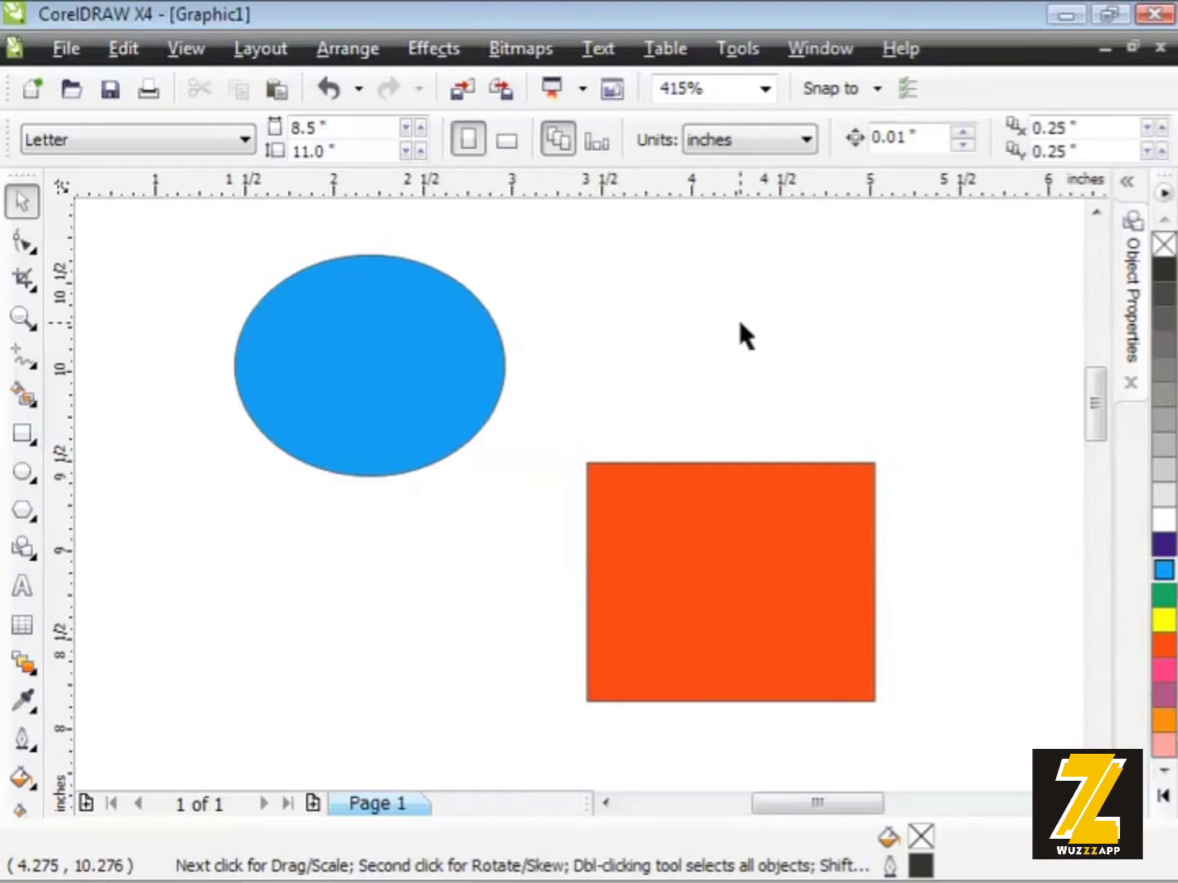
# Slide the red square partly under the blue ellipse so they overlap, then marquee-select both shapes.
pyautogui.moveTo(704, 574); pyautogui.dragTo(686, 497)
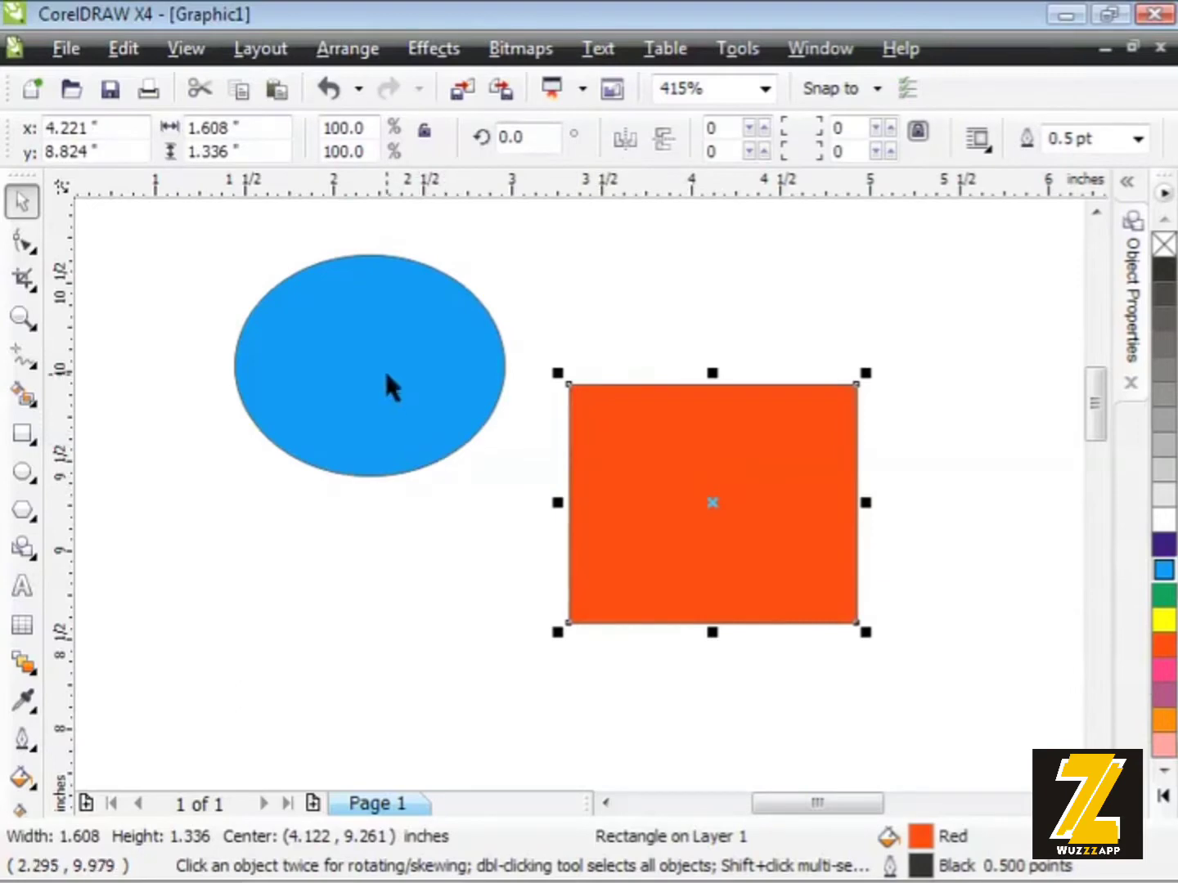
pyautogui.moveTo(380, 380); pyautogui.dragTo(534, 413)
pyautogui.moveTo(798, 541); pyautogui.dragTo(756, 529)
pyautogui.click(951, 508)
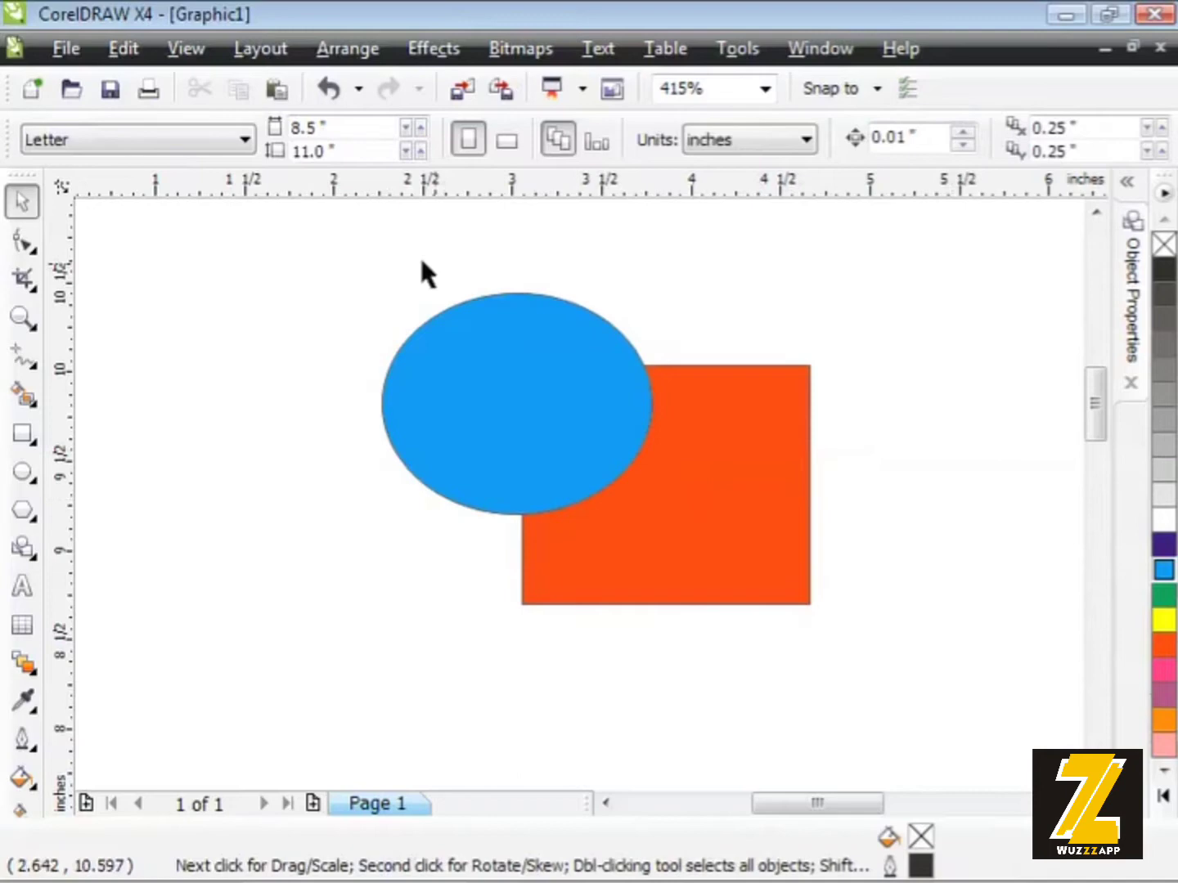
pyautogui.moveTo(330, 261); pyautogui.dragTo(860, 642)
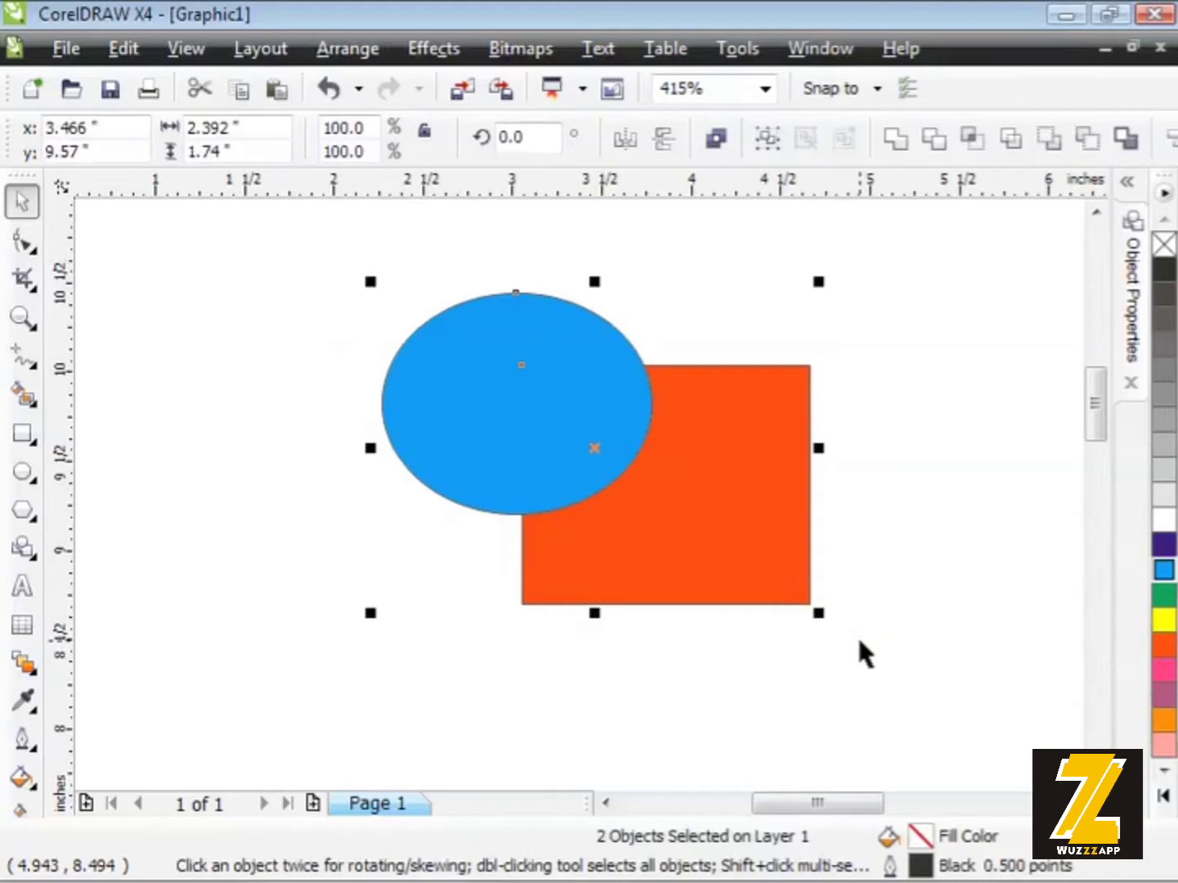
# Apply Arrange > Shaping > Trim so the blue ellipse cuts into the red square, then deselect.
pyautogui.click(323, 54)
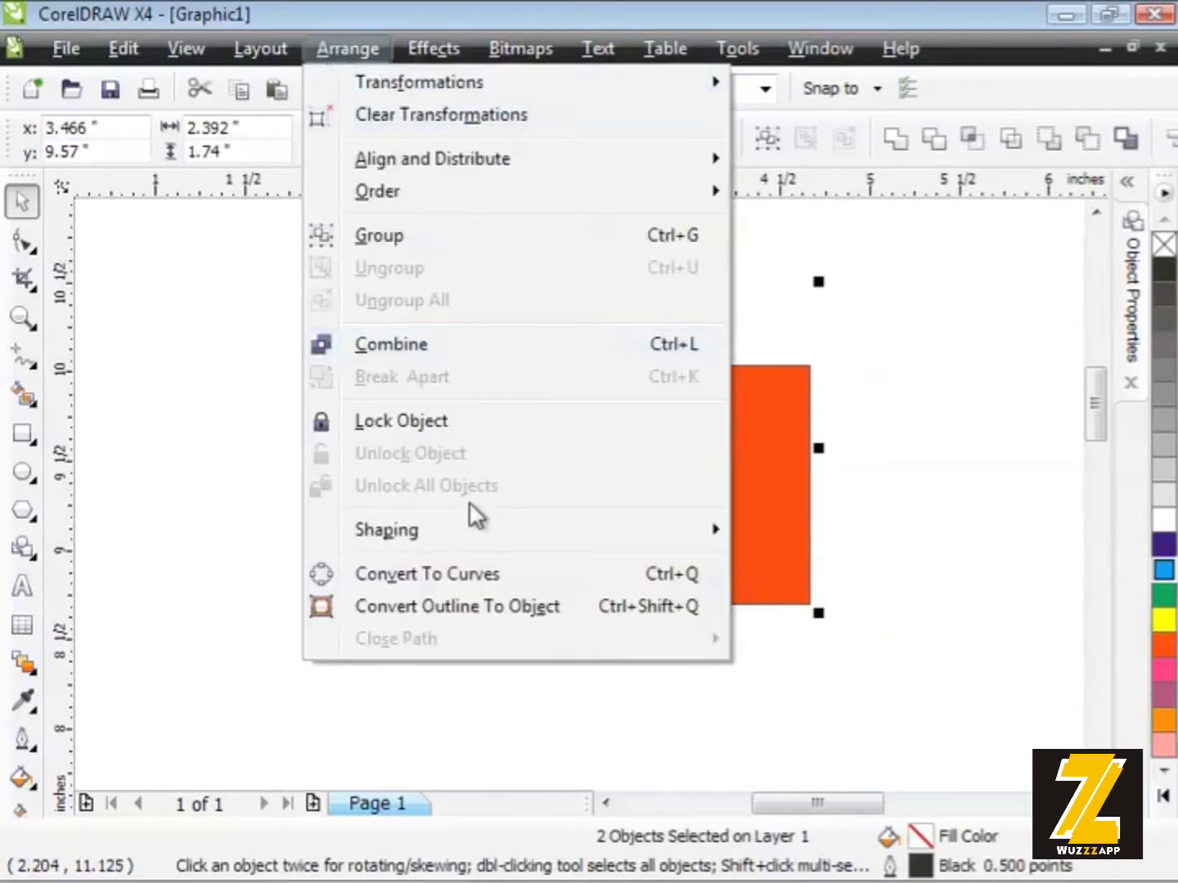
pyautogui.moveTo(472, 528)
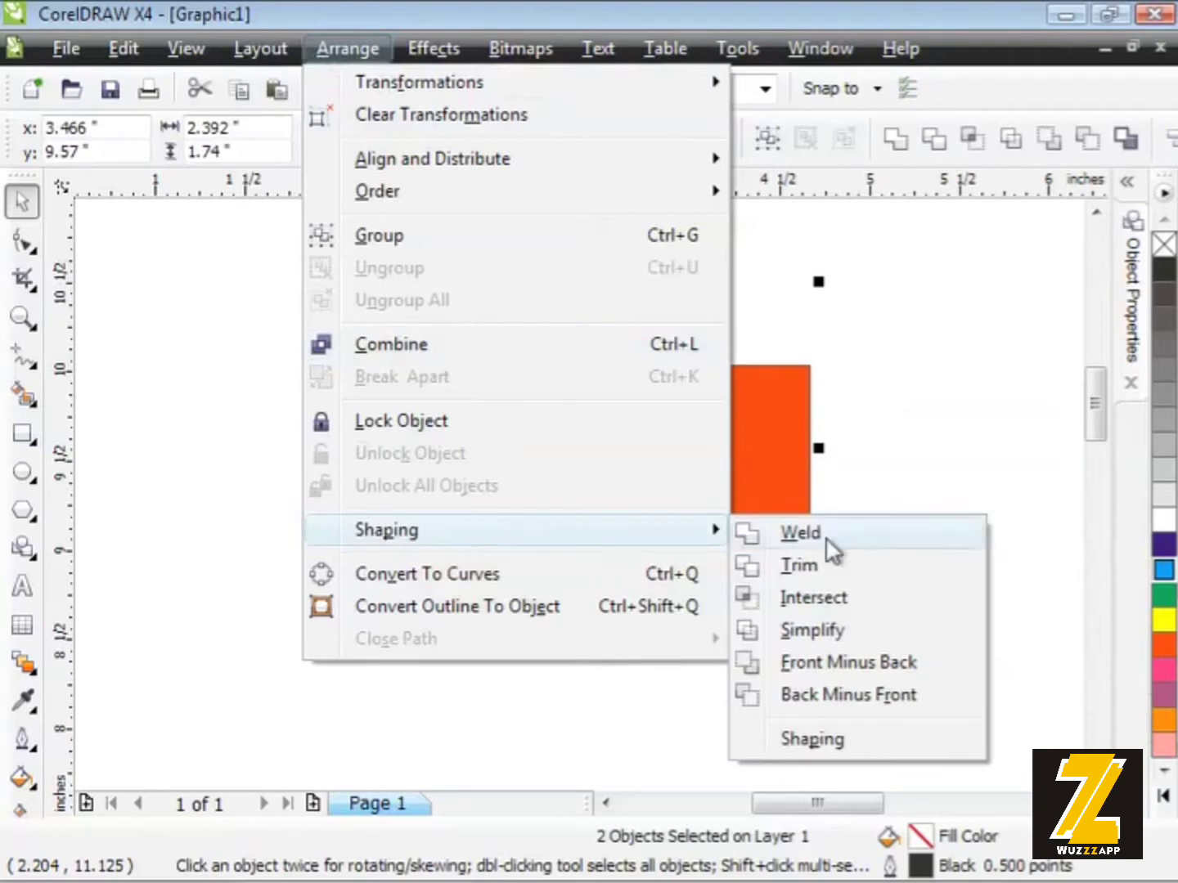
pyautogui.click(886, 570)
pyautogui.click(902, 497)
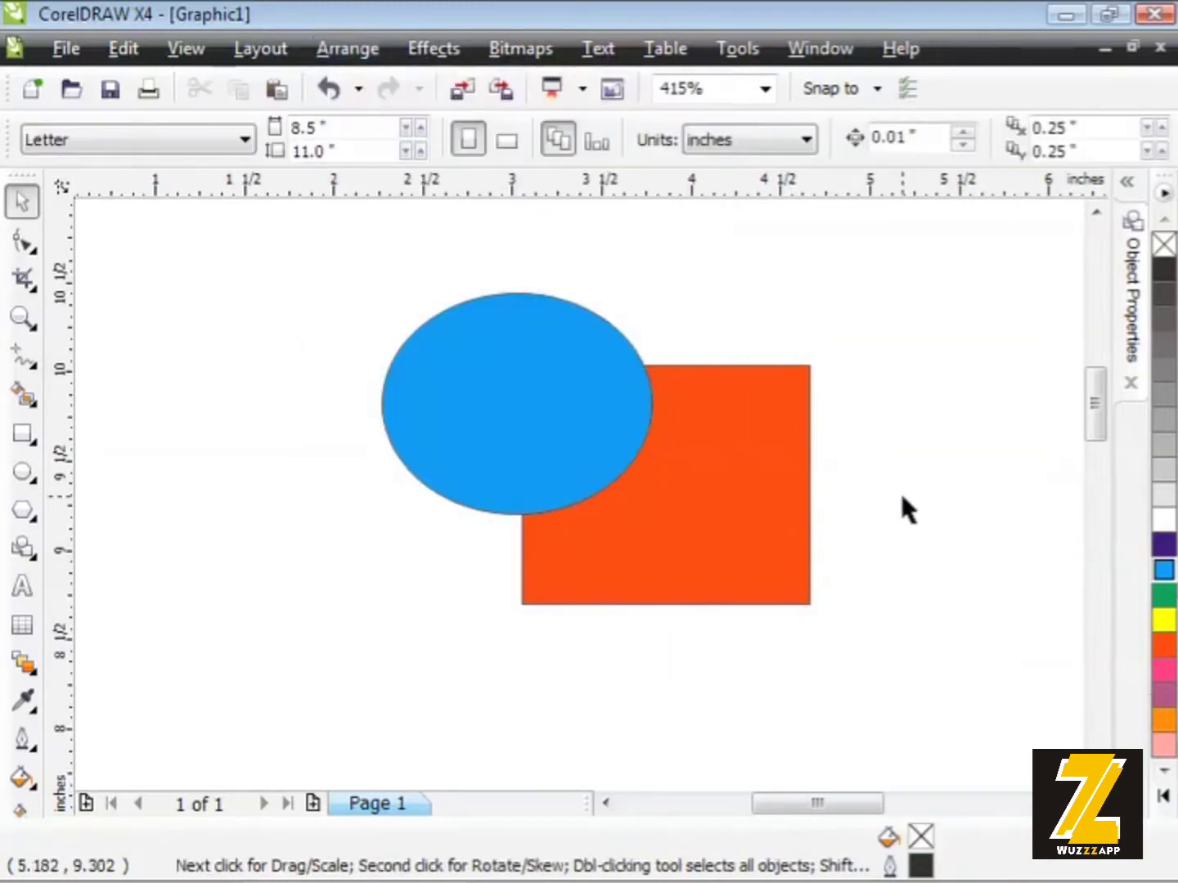
# Drag the trimmed square down-right and the blue ellipse left to separate them.
pyautogui.click(733, 427)
pyautogui.moveTo(735, 429); pyautogui.dragTo(844, 460)
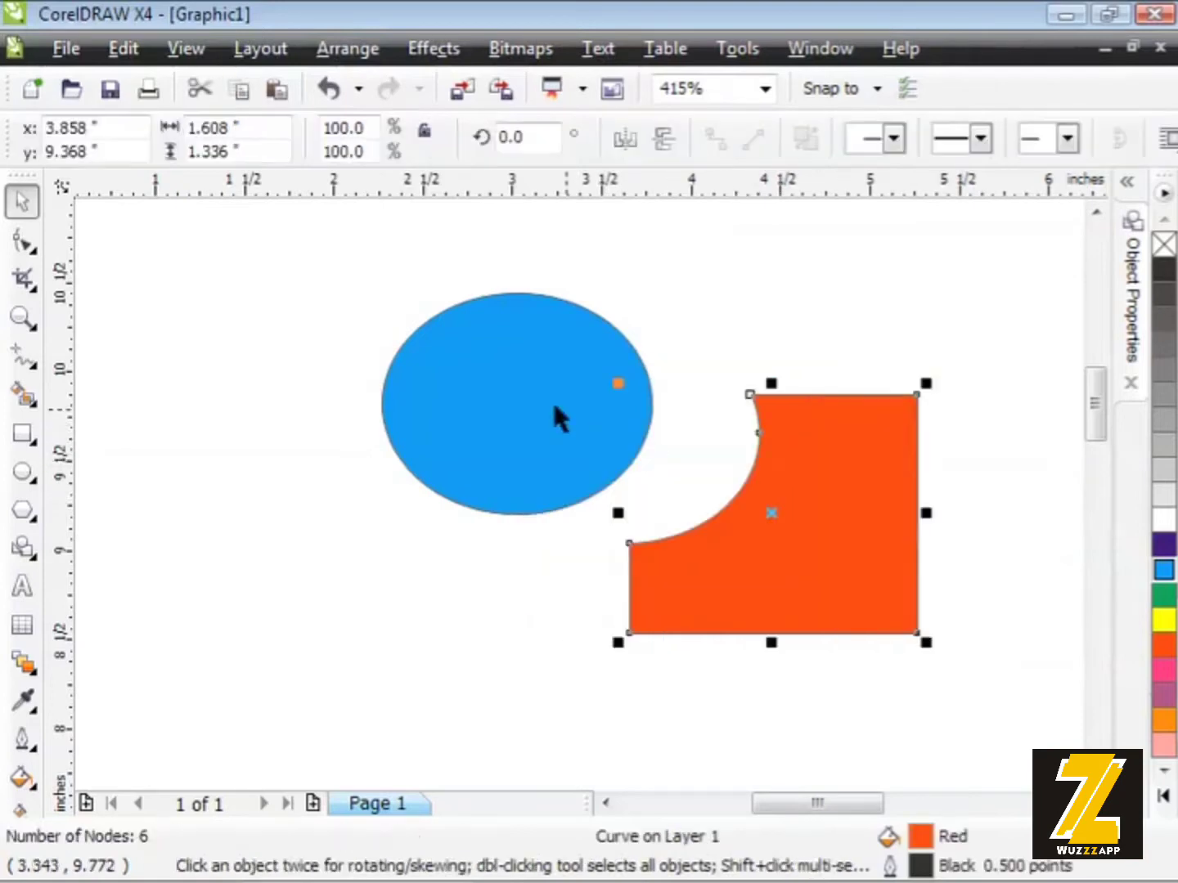
pyautogui.moveTo(540, 411); pyautogui.dragTo(492, 403)
pyautogui.click(426, 588)
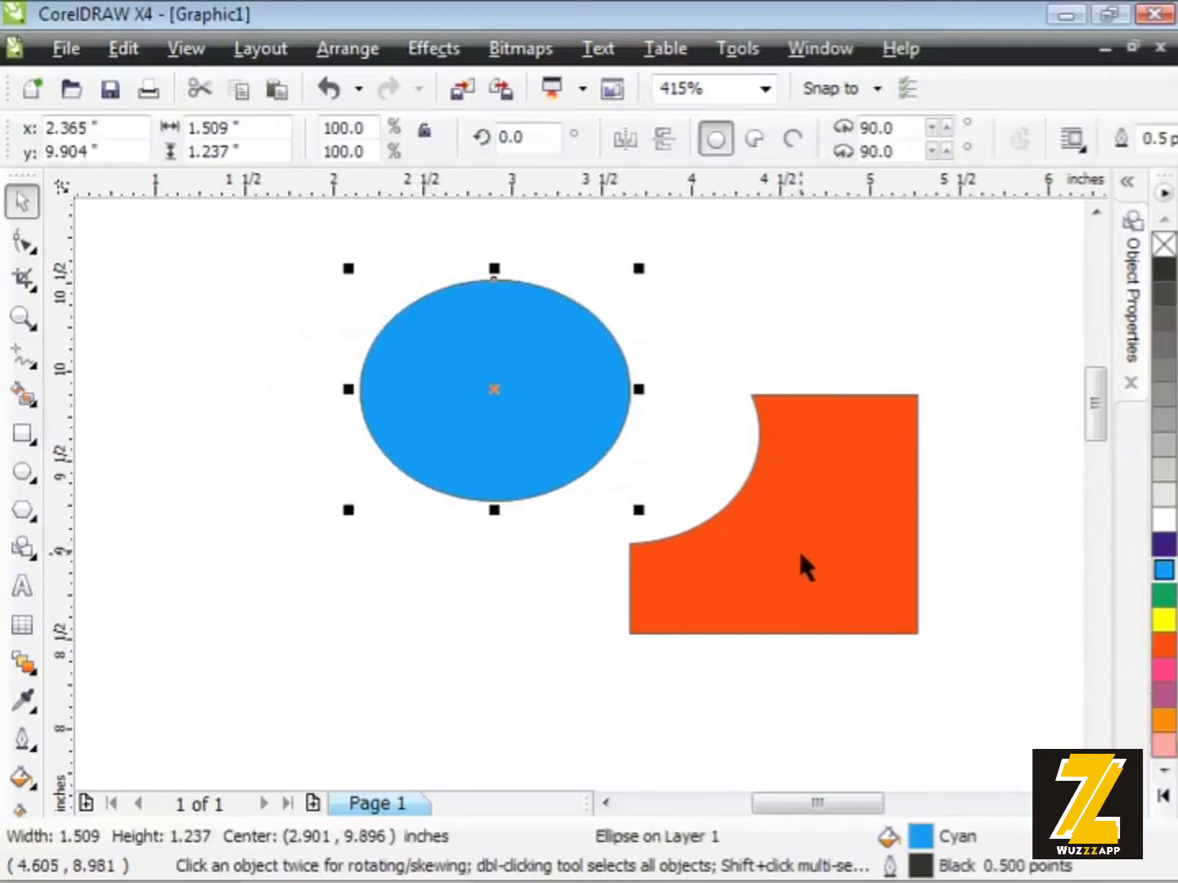
# Arrange the notched square and the ellipse side by side so the curved cut is visible.
pyautogui.moveTo(800, 555); pyautogui.dragTo(715, 538)
pyautogui.click(408, 561)
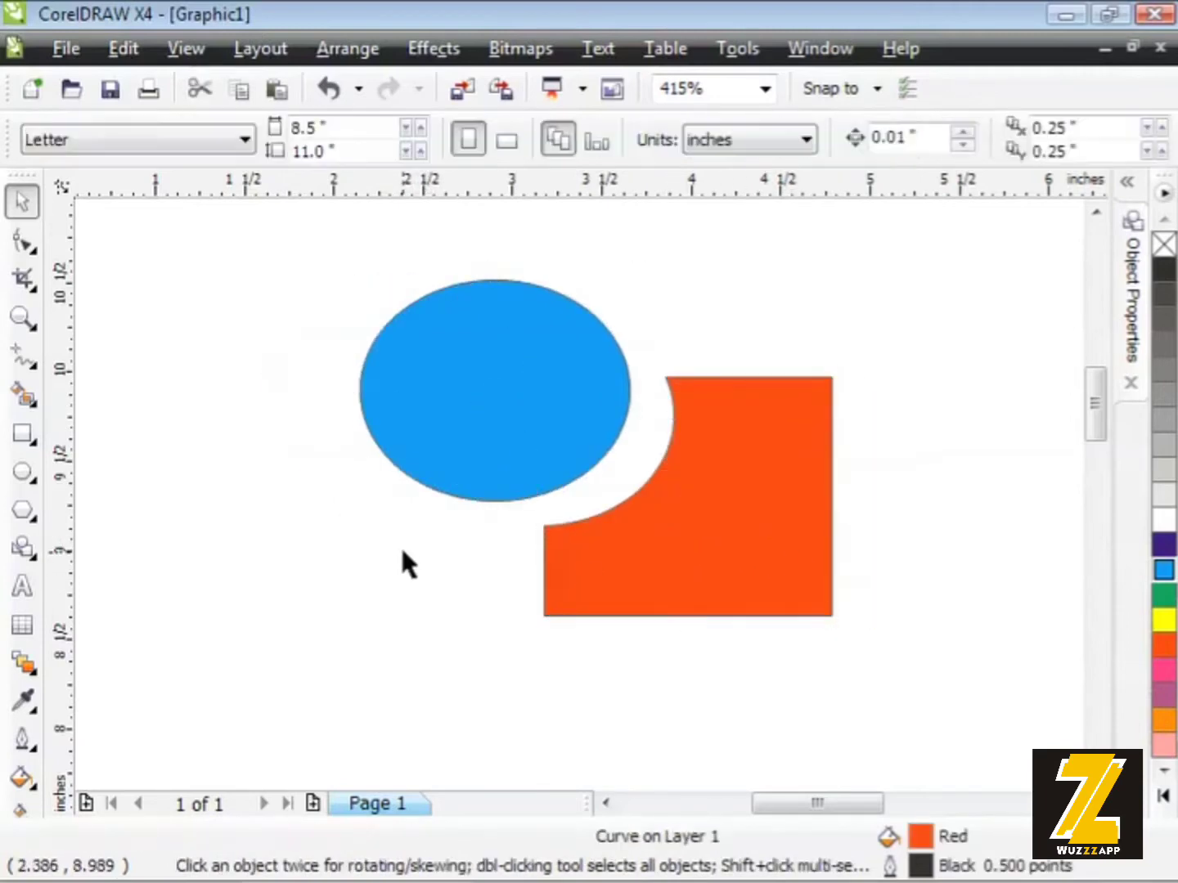
pyautogui.click(500, 427)
pyautogui.moveTo(499, 423); pyautogui.dragTo(482, 465)
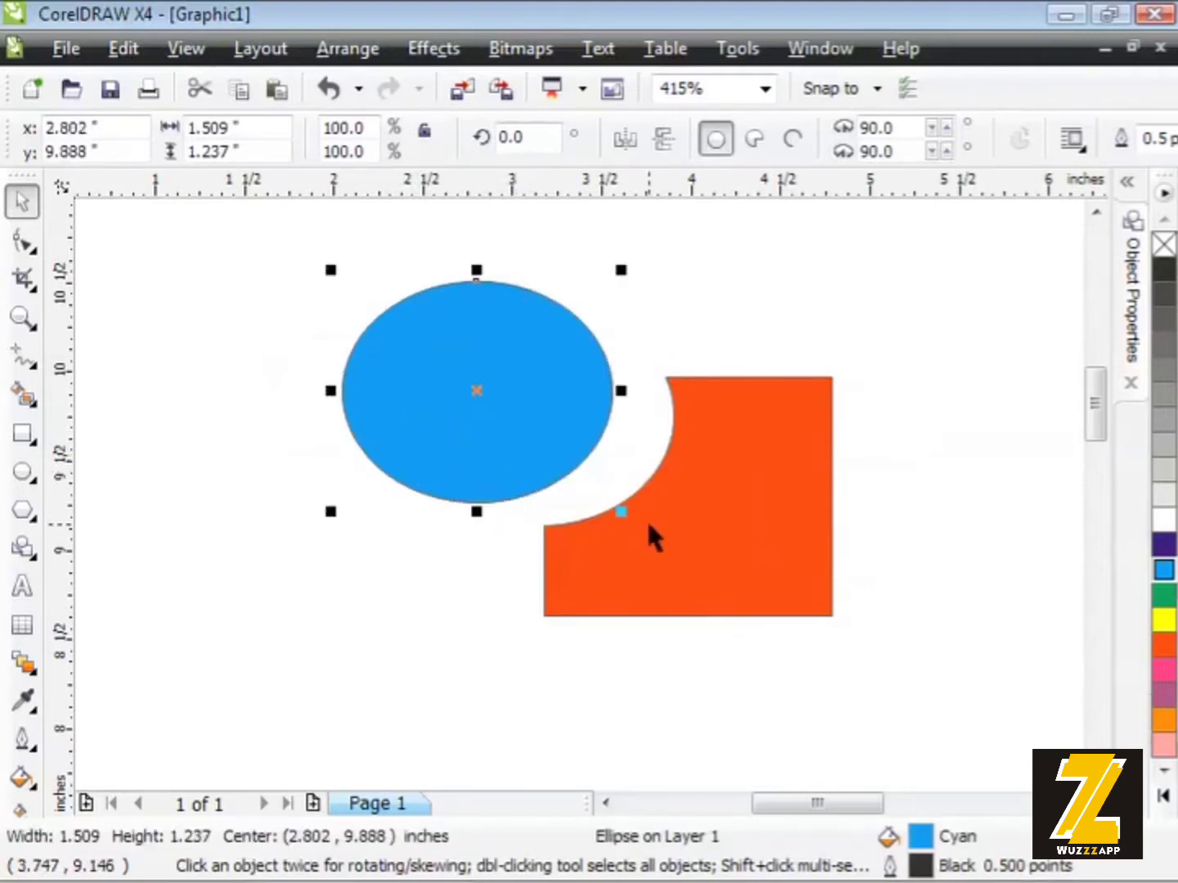
pyautogui.moveTo(646, 521); pyautogui.dragTo(776, 468)
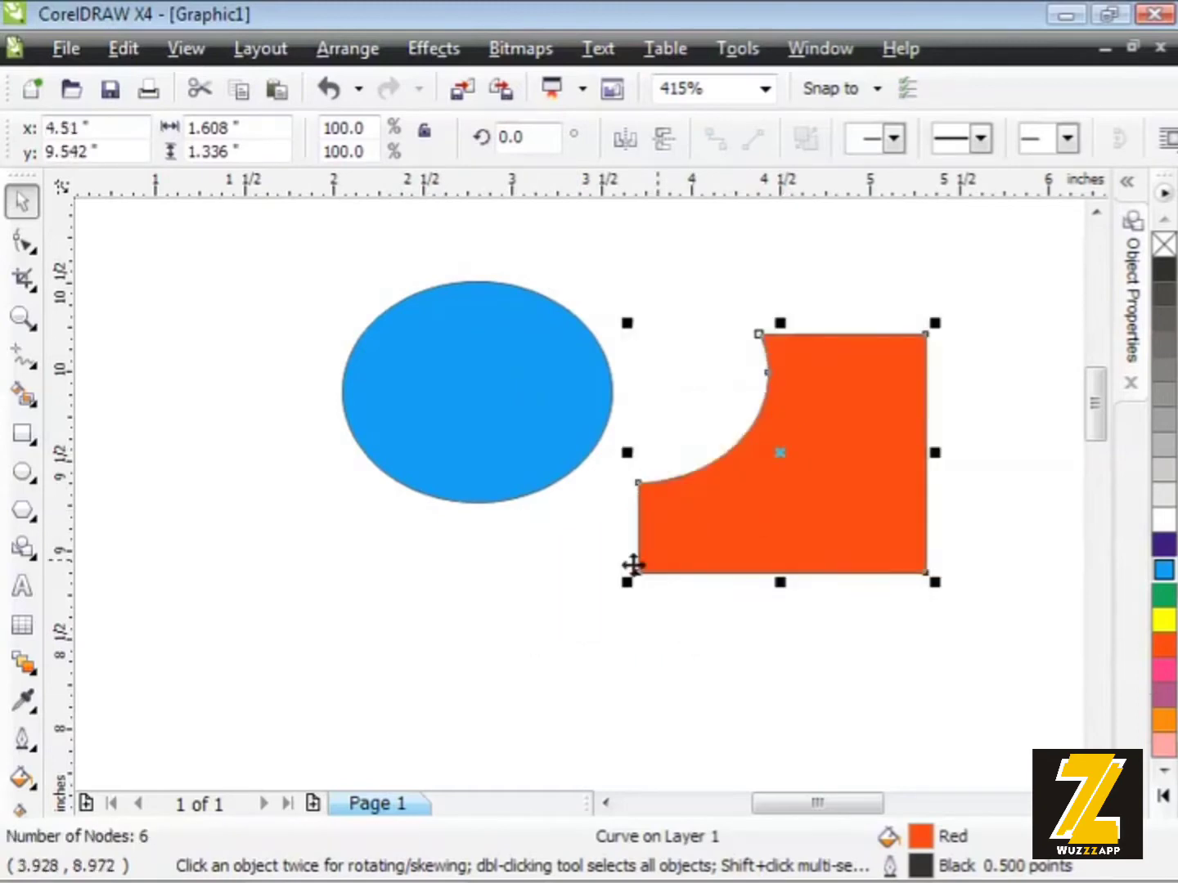
pyautogui.click(470, 566)
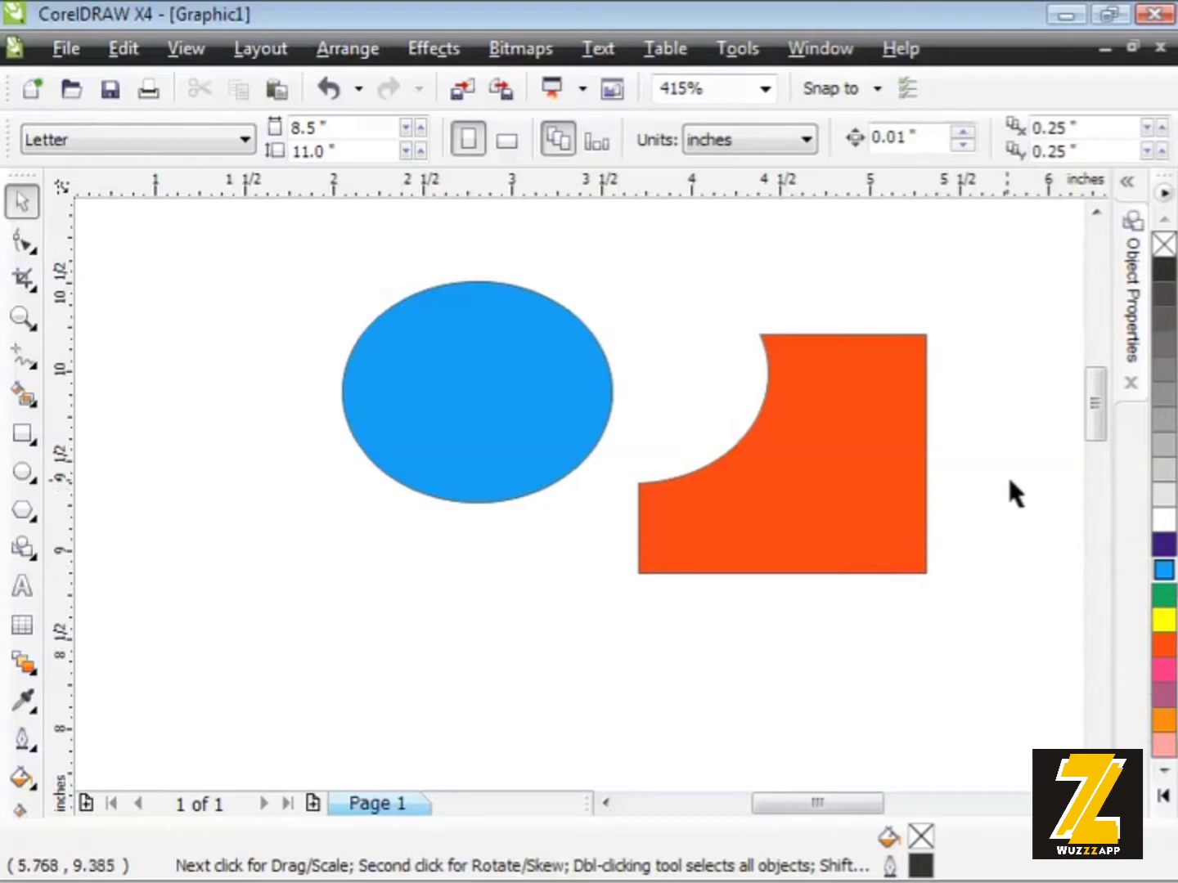
# Scroll down, raise the yellow circle and orange square to the same height, and select both.
pyautogui.moveTo(1096, 371); pyautogui.dragTo(1097, 427)
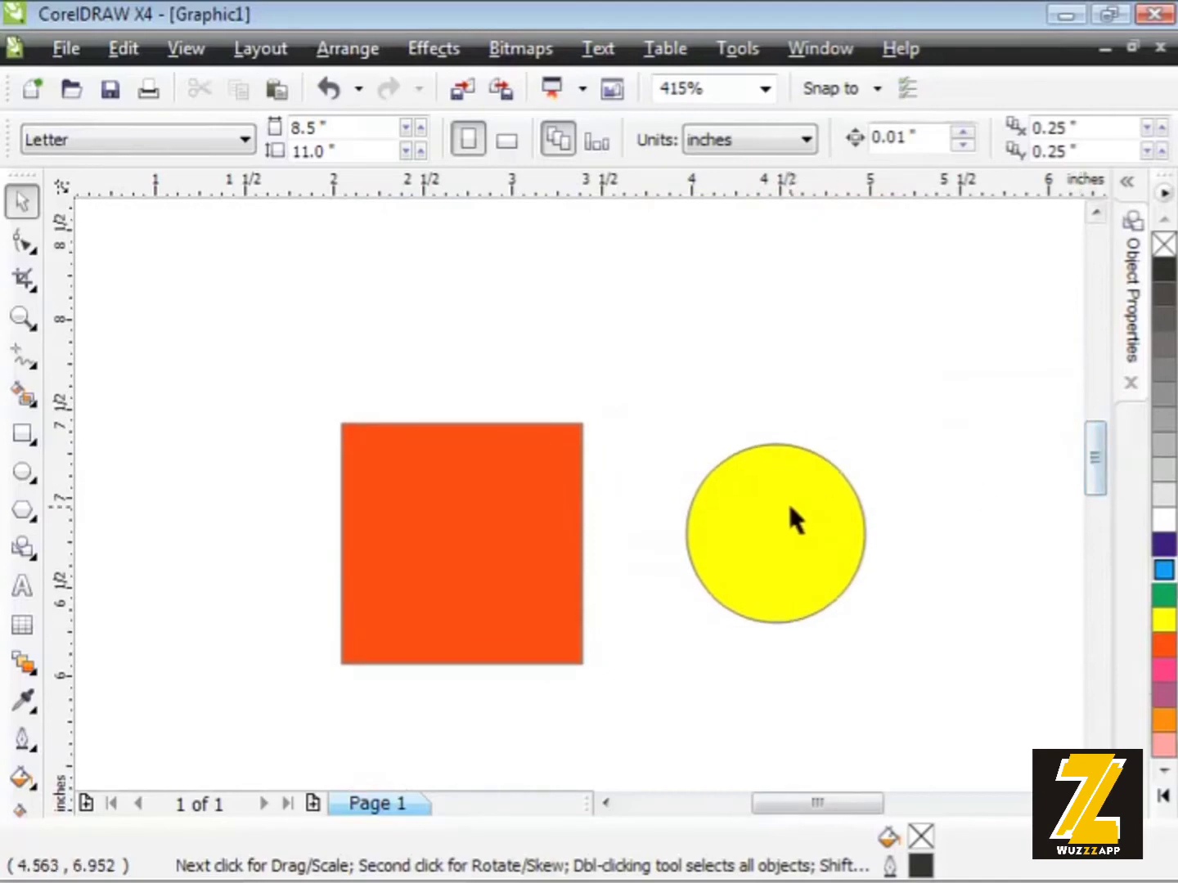
pyautogui.moveTo(791, 518); pyautogui.dragTo(796, 450)
pyautogui.moveTo(484, 518); pyautogui.dragTo(484, 446)
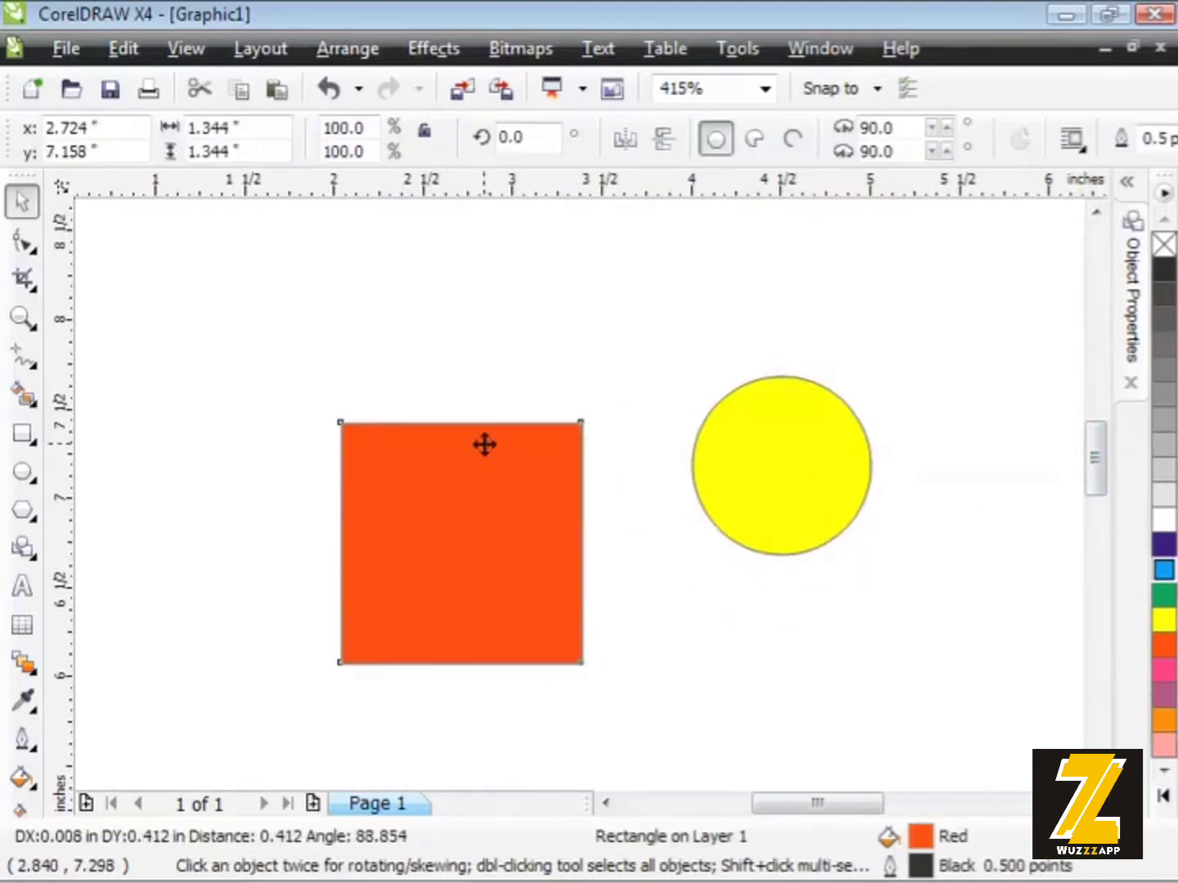
pyautogui.click(216, 490)
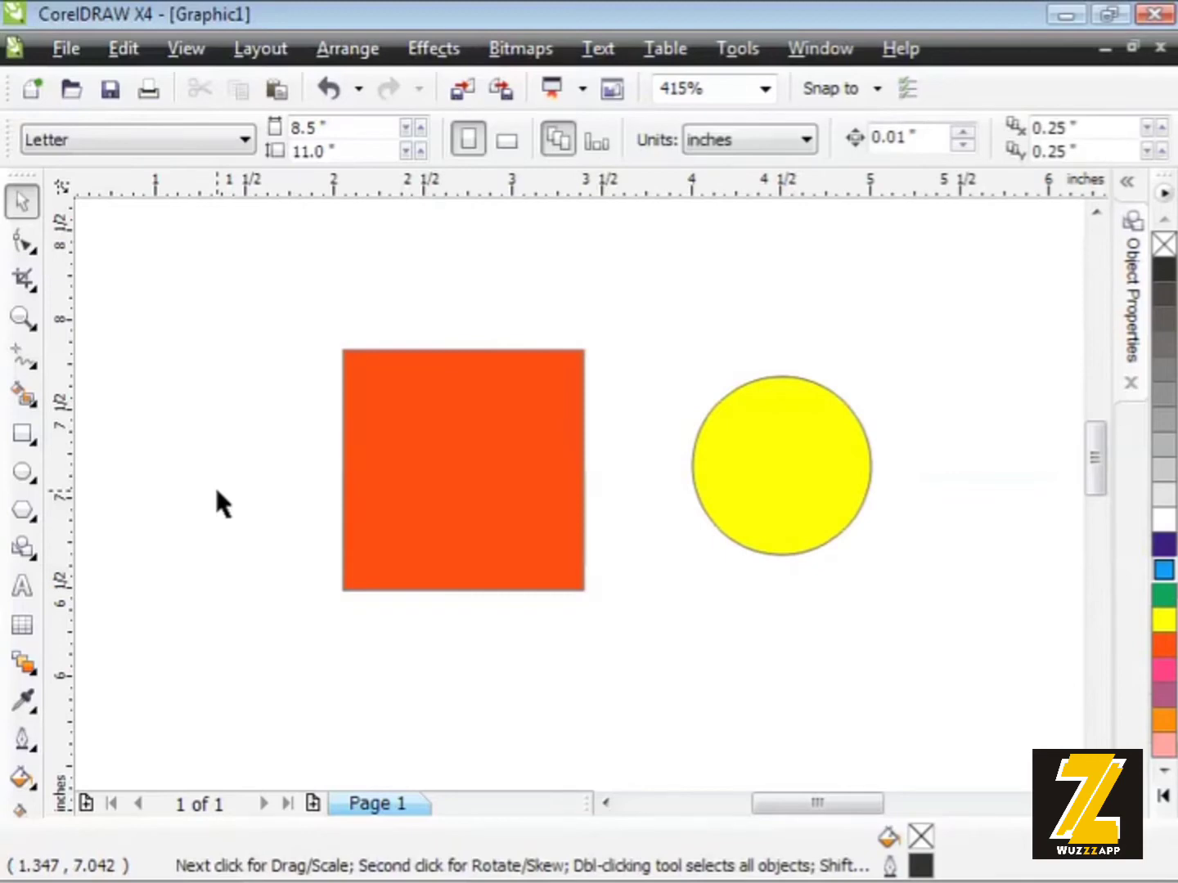
pyautogui.moveTo(261, 301); pyautogui.dragTo(900, 630)
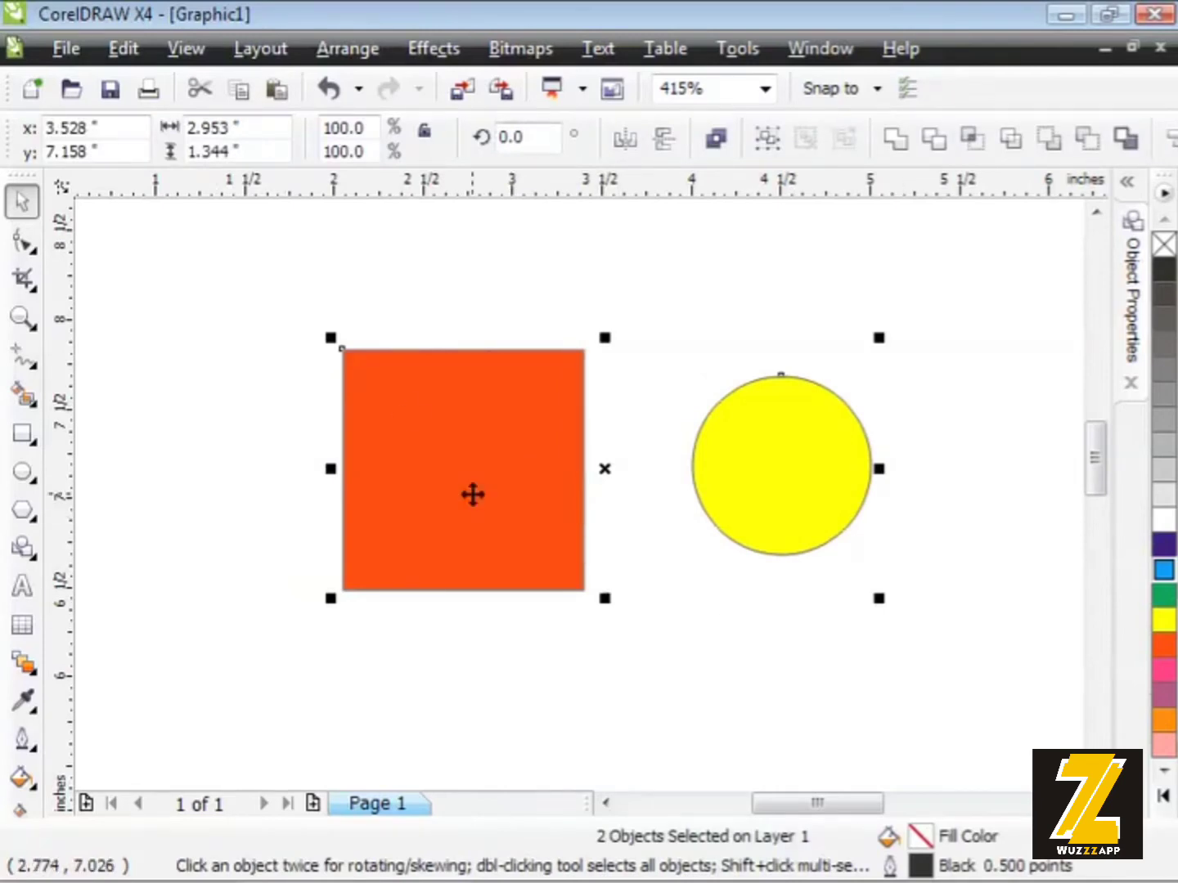
# Align the yellow circle and orange square centres horizontally and vertically, then deselect.
pyautogui.click(332, 49)
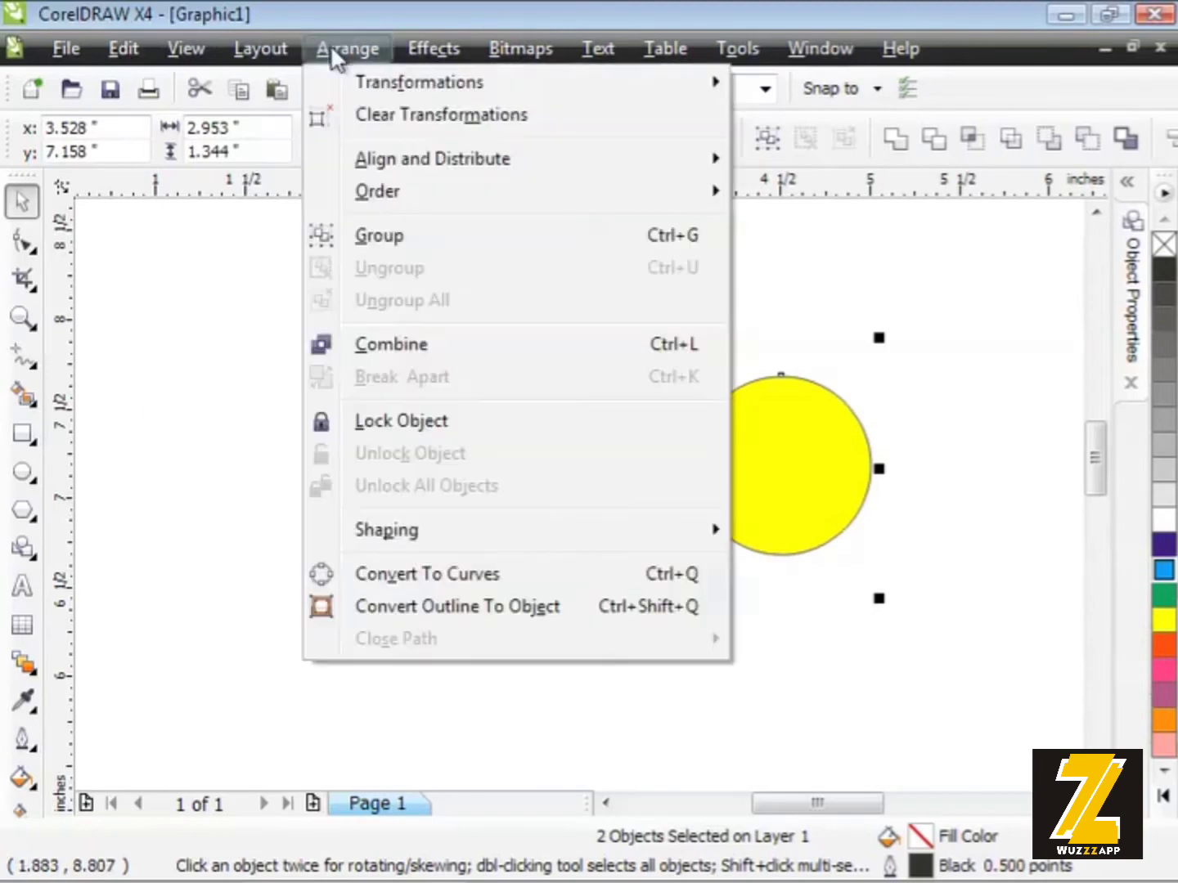
pyautogui.moveTo(351, 159)
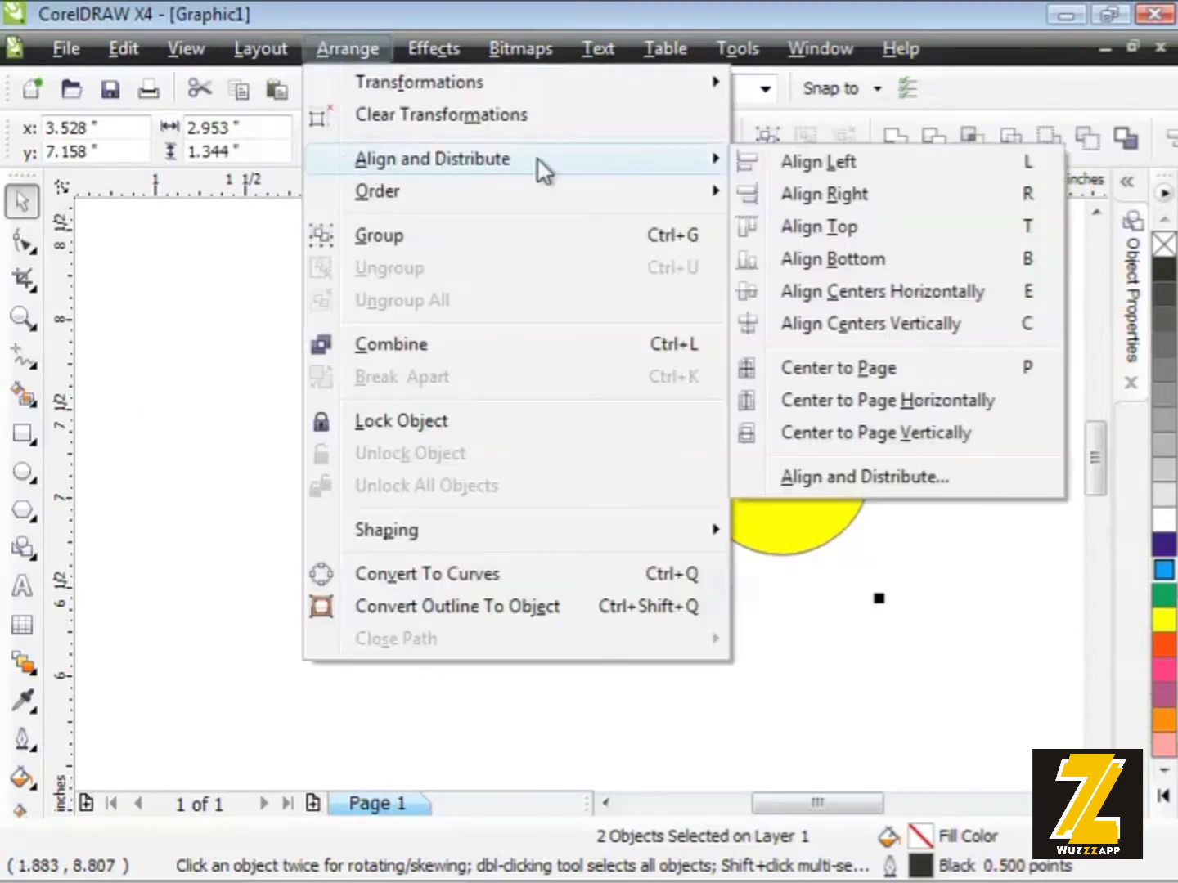
pyautogui.click(793, 288)
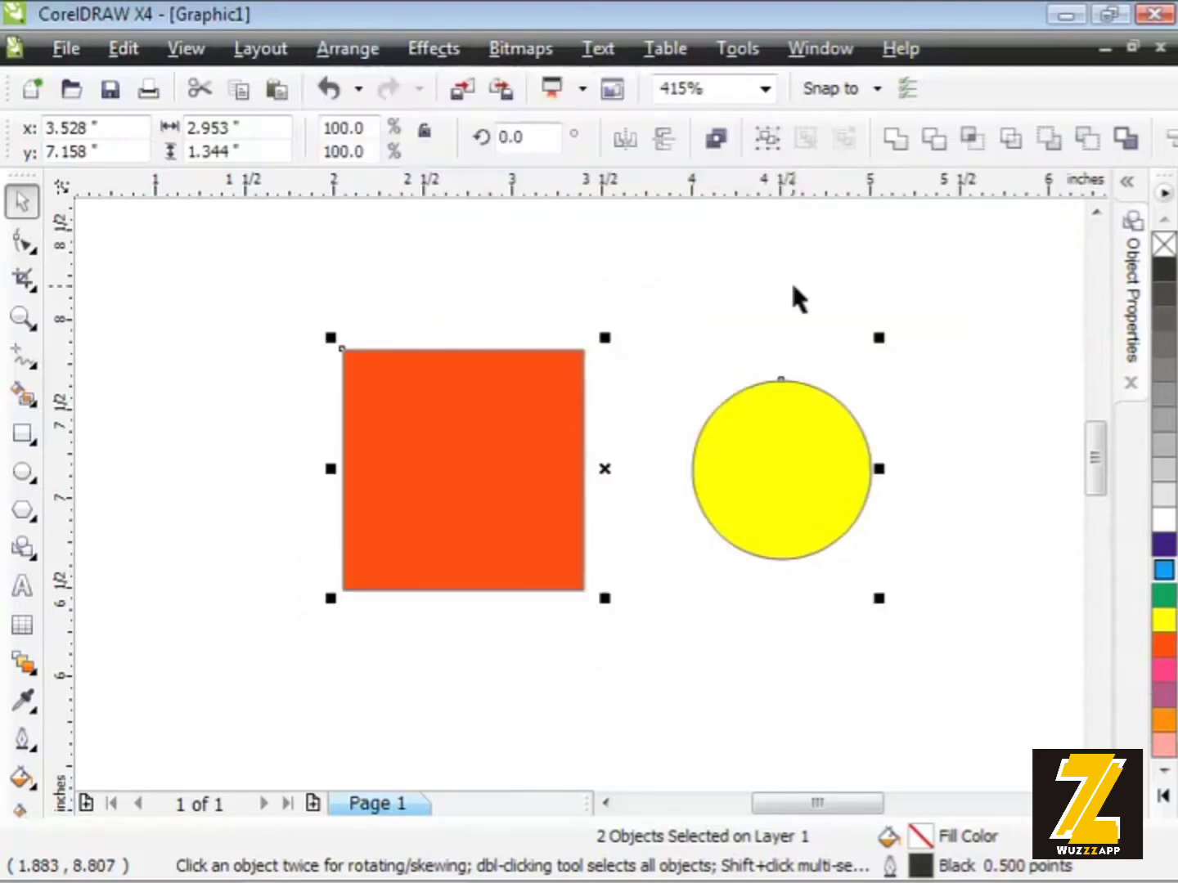
pyautogui.click(352, 49)
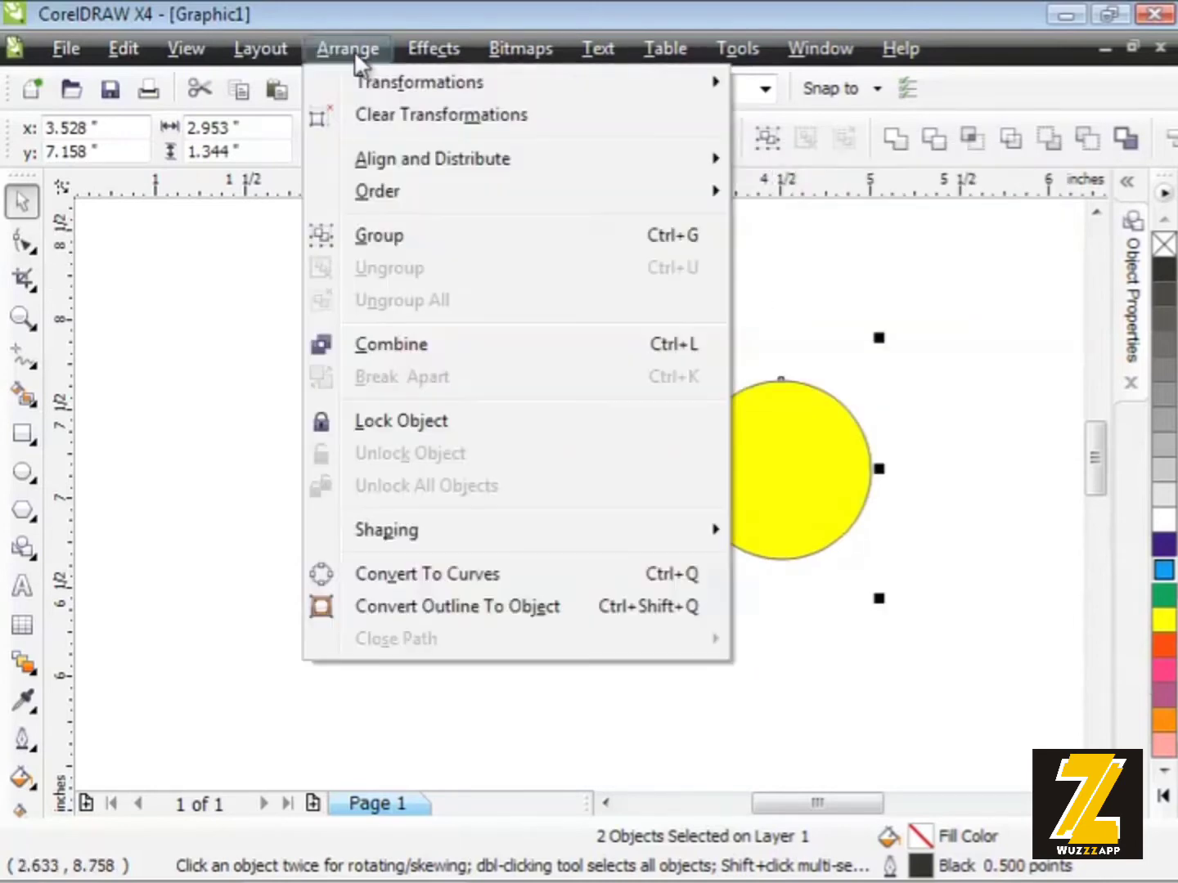
pyautogui.moveTo(384, 158)
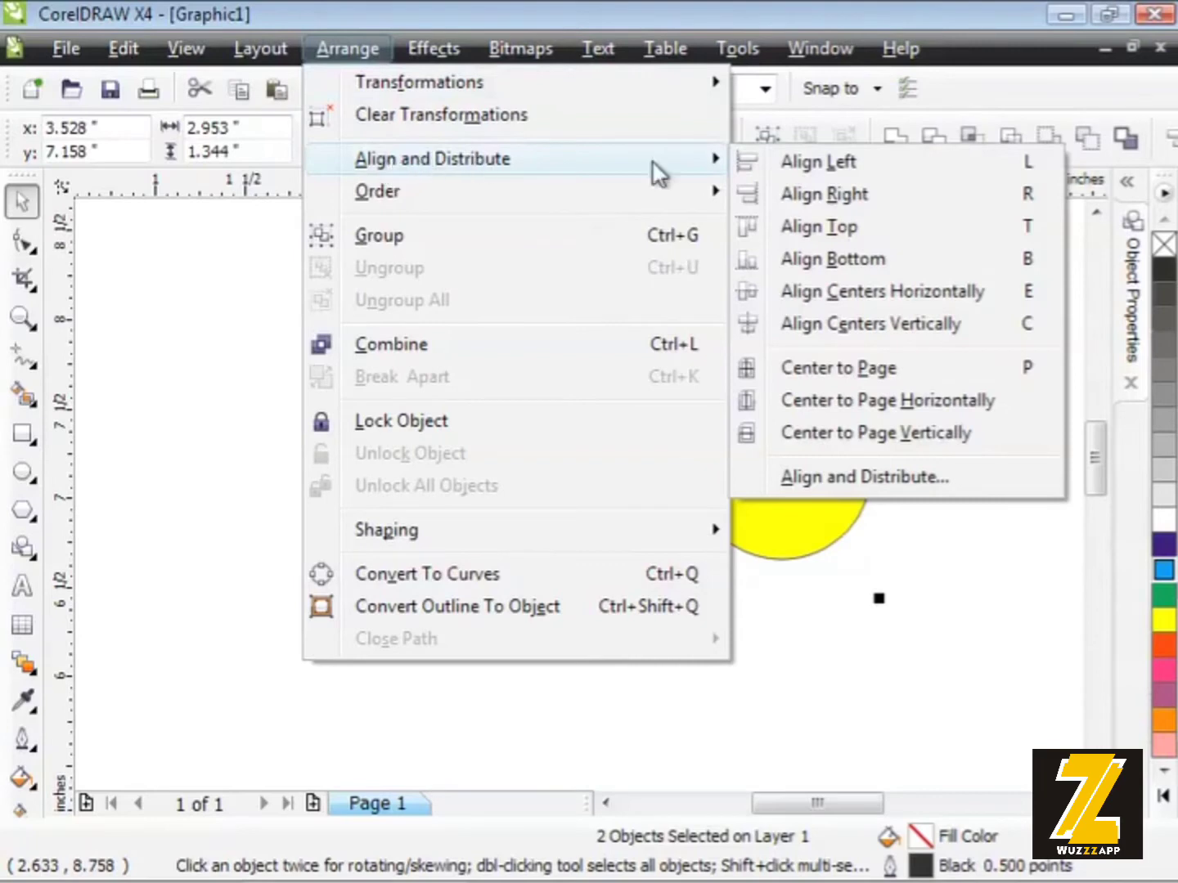
pyautogui.click(802, 323)
pyautogui.click(674, 409)
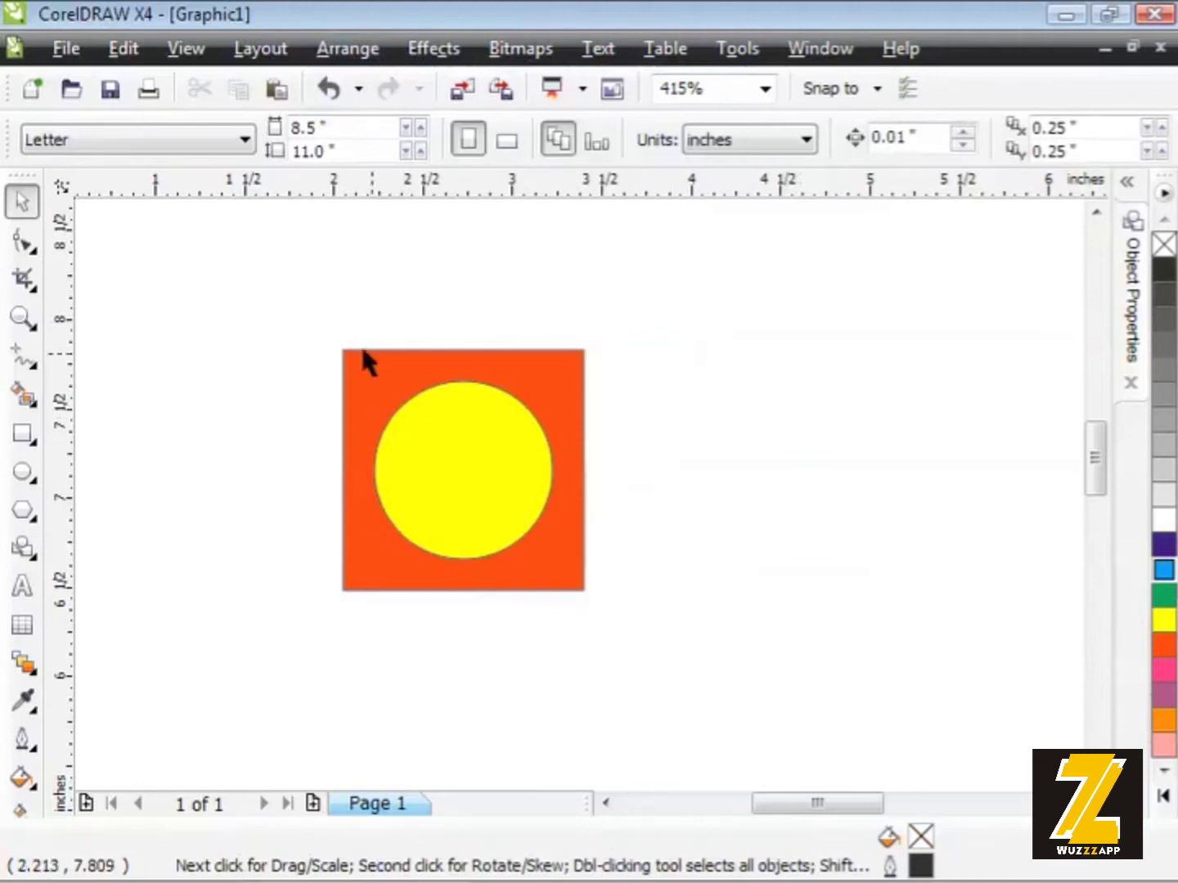
# Move the square and circle together to the right, then reselect both for the Shaping menu.
pyautogui.moveTo(279, 304); pyautogui.dragTo(630, 615)
pyautogui.moveTo(557, 563); pyautogui.dragTo(734, 554)
pyautogui.click(416, 509)
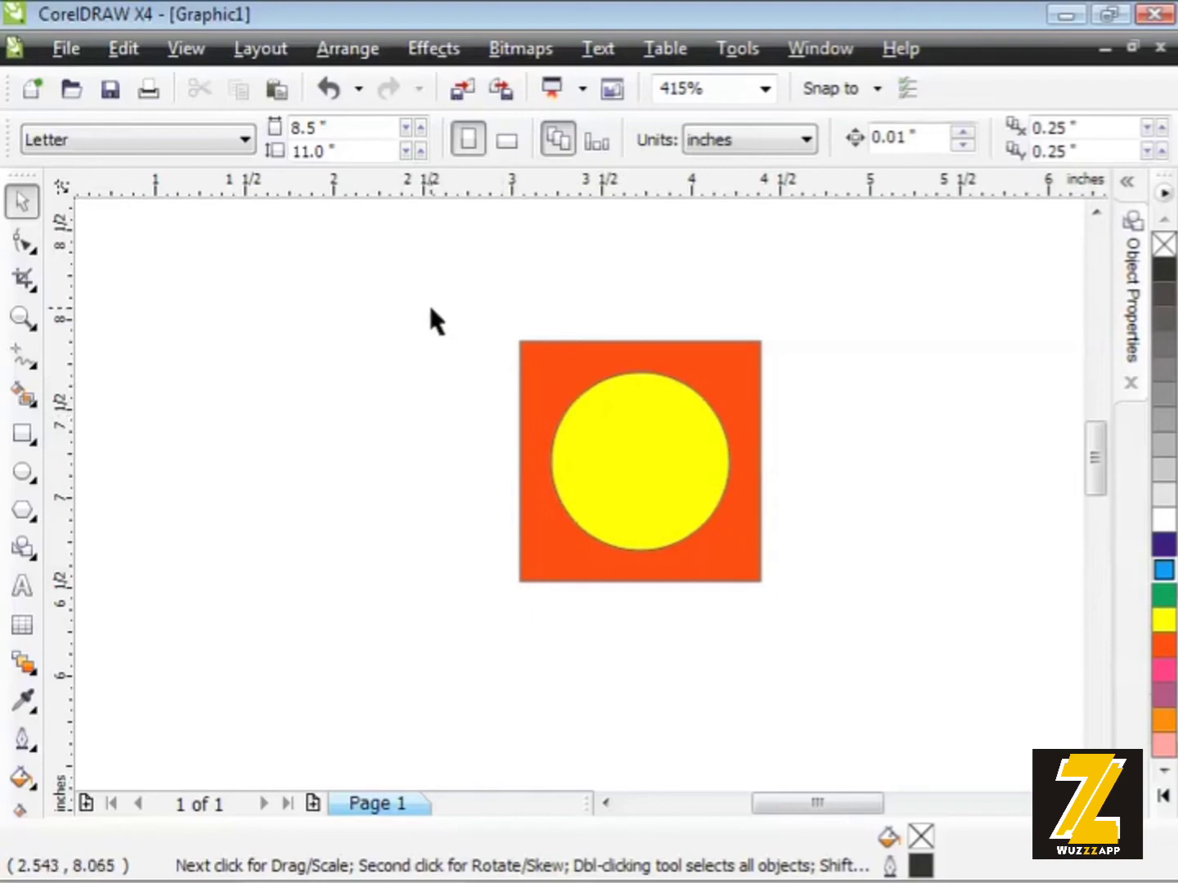
pyautogui.moveTo(431, 309); pyautogui.dragTo(805, 606)
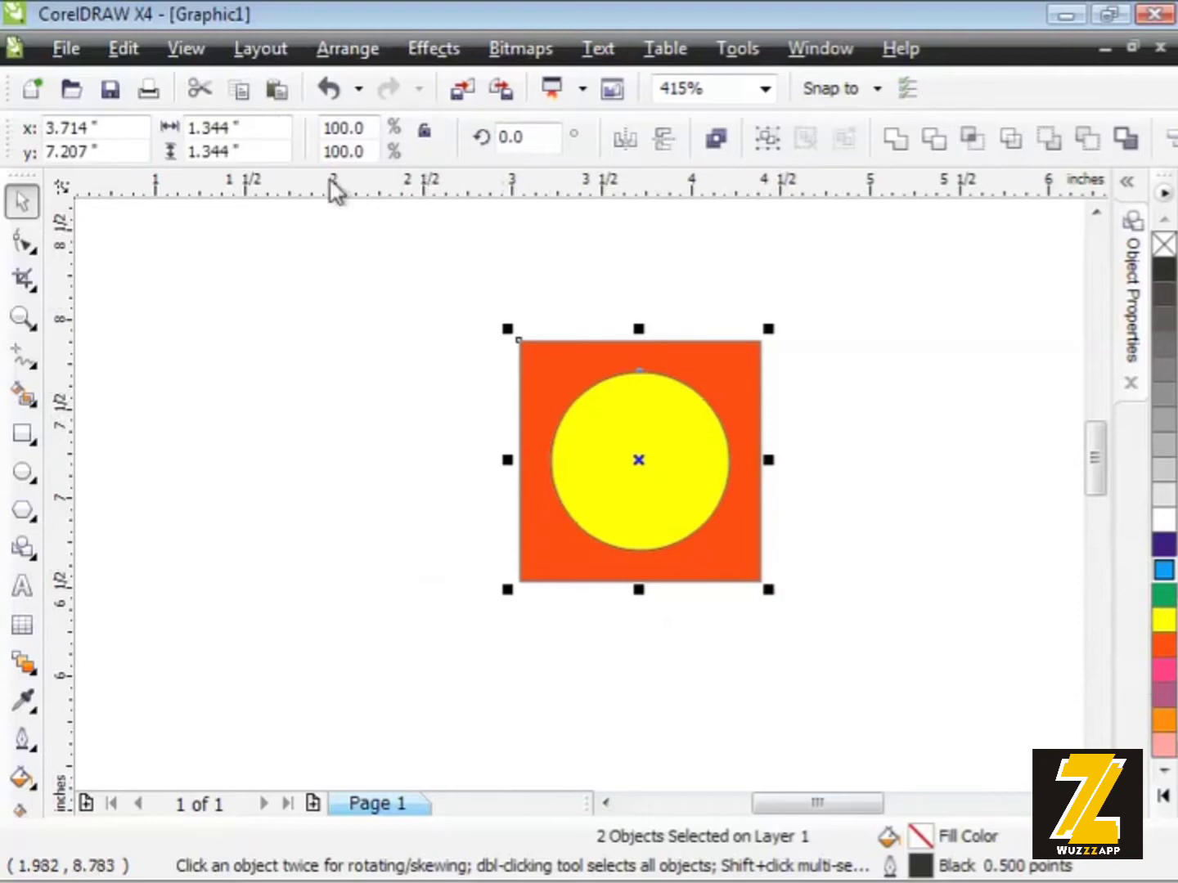
pyautogui.click(343, 49)
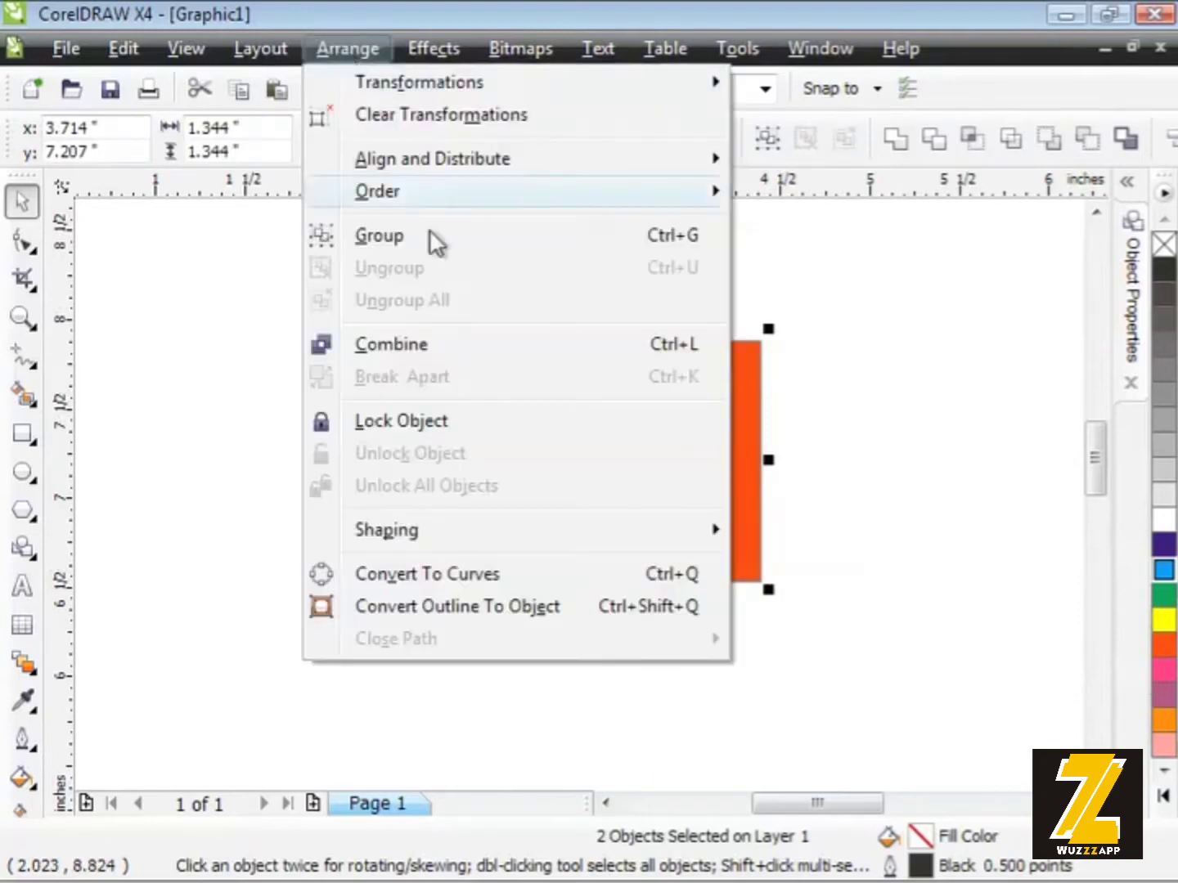
pyautogui.moveTo(471, 540)
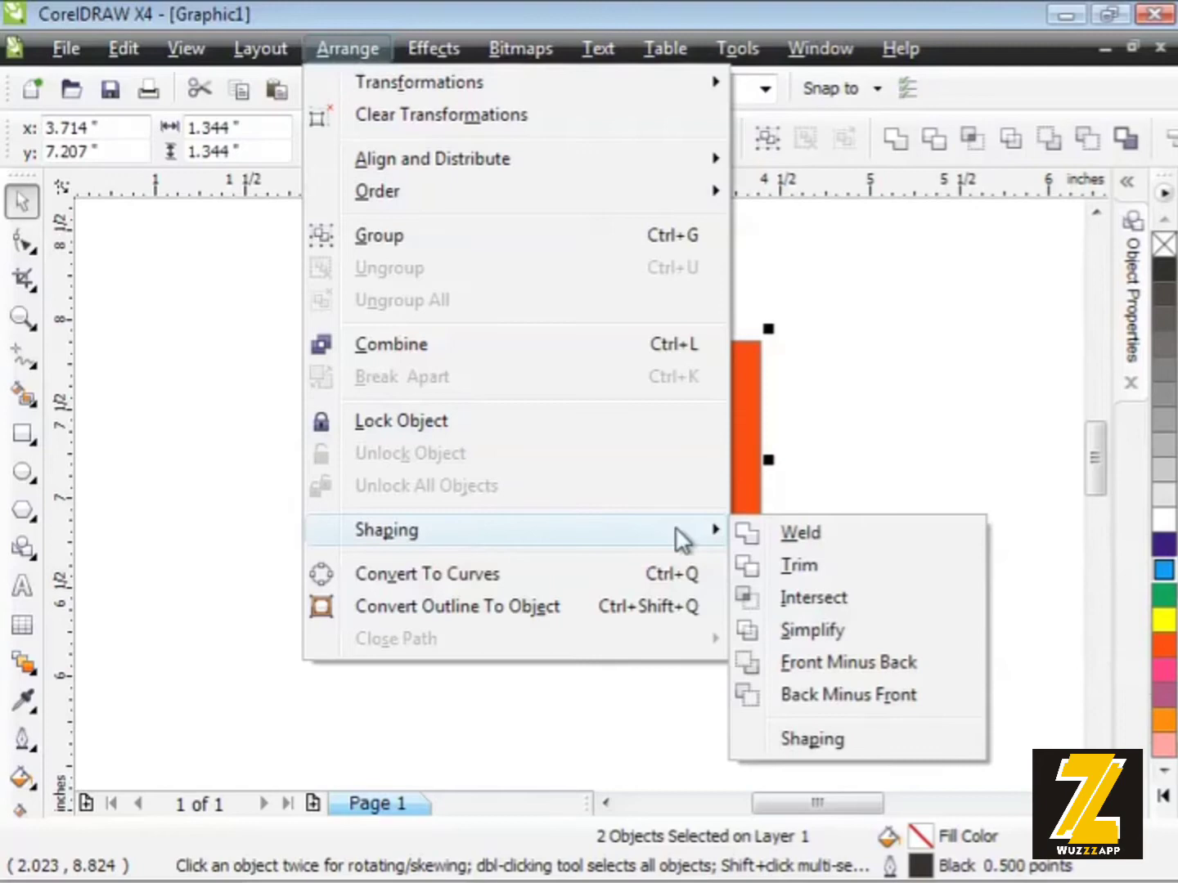
# Trim the orange square with the yellow circle and drag the circle off to the left.
pyautogui.click(818, 565)
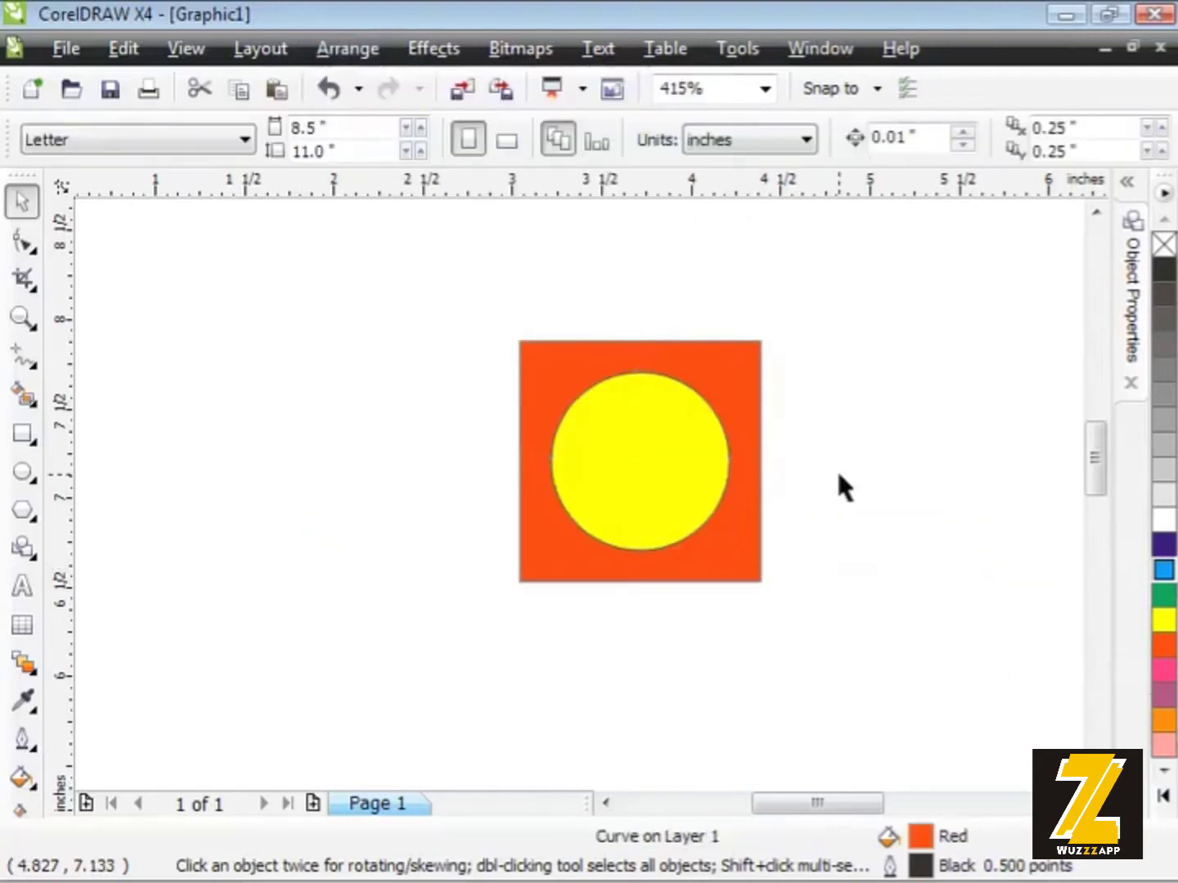
pyautogui.click(642, 429)
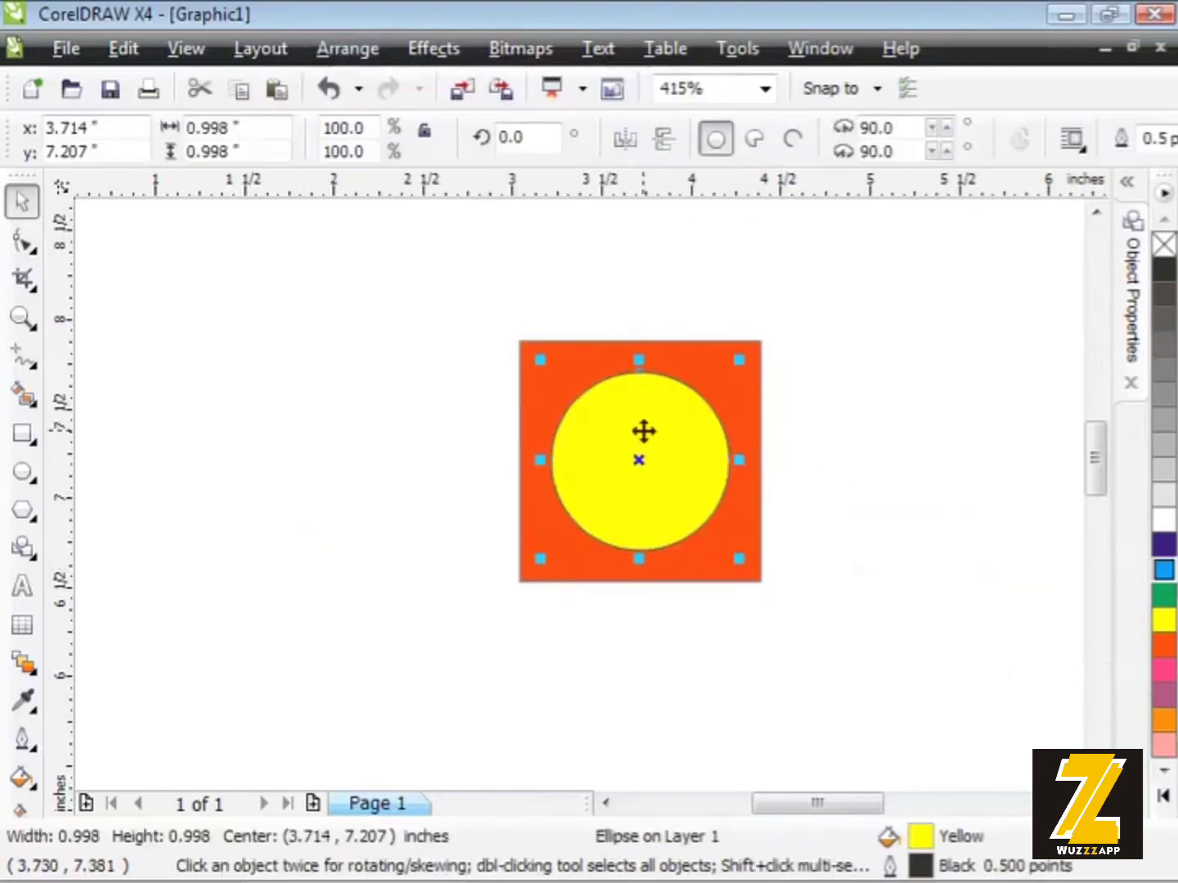
pyautogui.moveTo(669, 442); pyautogui.dragTo(301, 407)
pyautogui.click(478, 340)
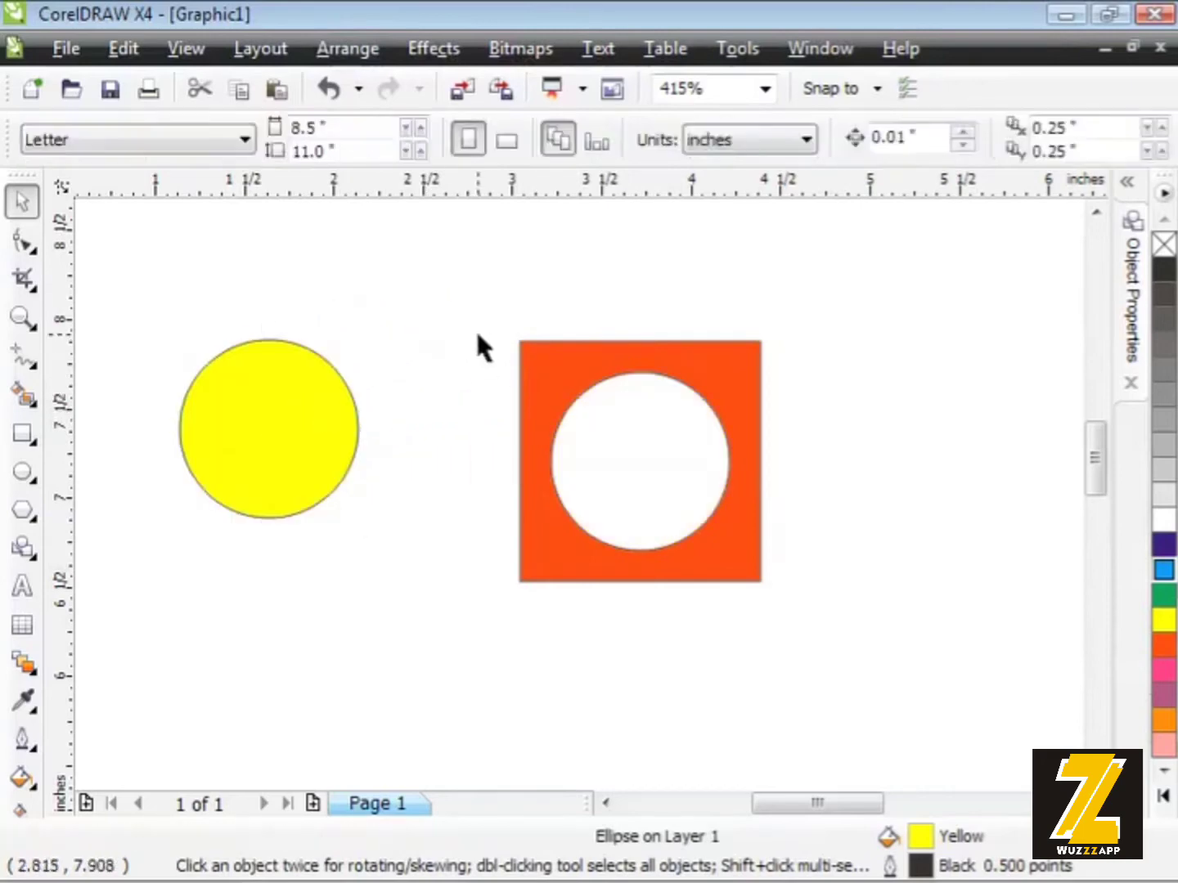
# Shift the holed square left and move the yellow circle back across its left edge.
pyautogui.moveTo(552, 367); pyautogui.dragTo(472, 361)
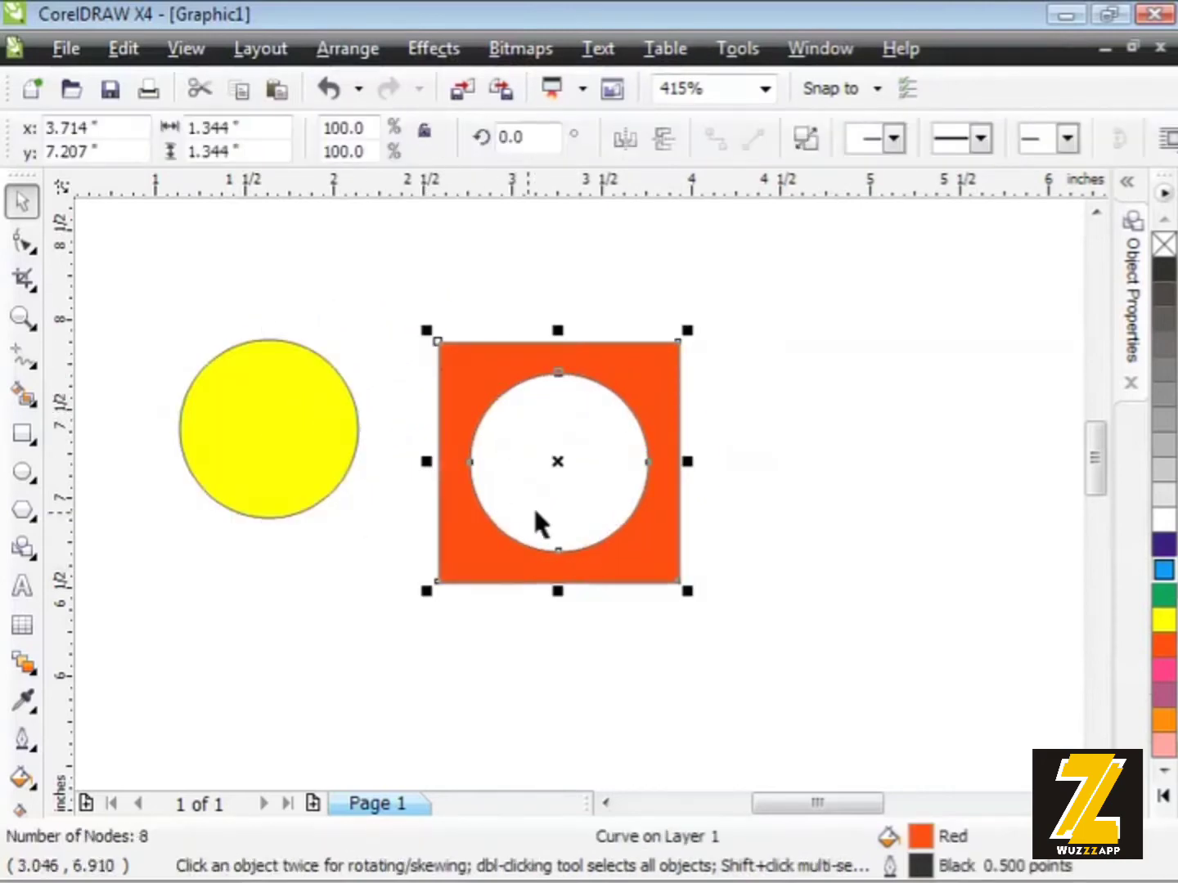
pyautogui.click(746, 396)
pyautogui.moveTo(653, 382); pyautogui.dragTo(638, 366)
pyautogui.moveTo(269, 429); pyautogui.dragTo(407, 450)
pyautogui.click(609, 378)
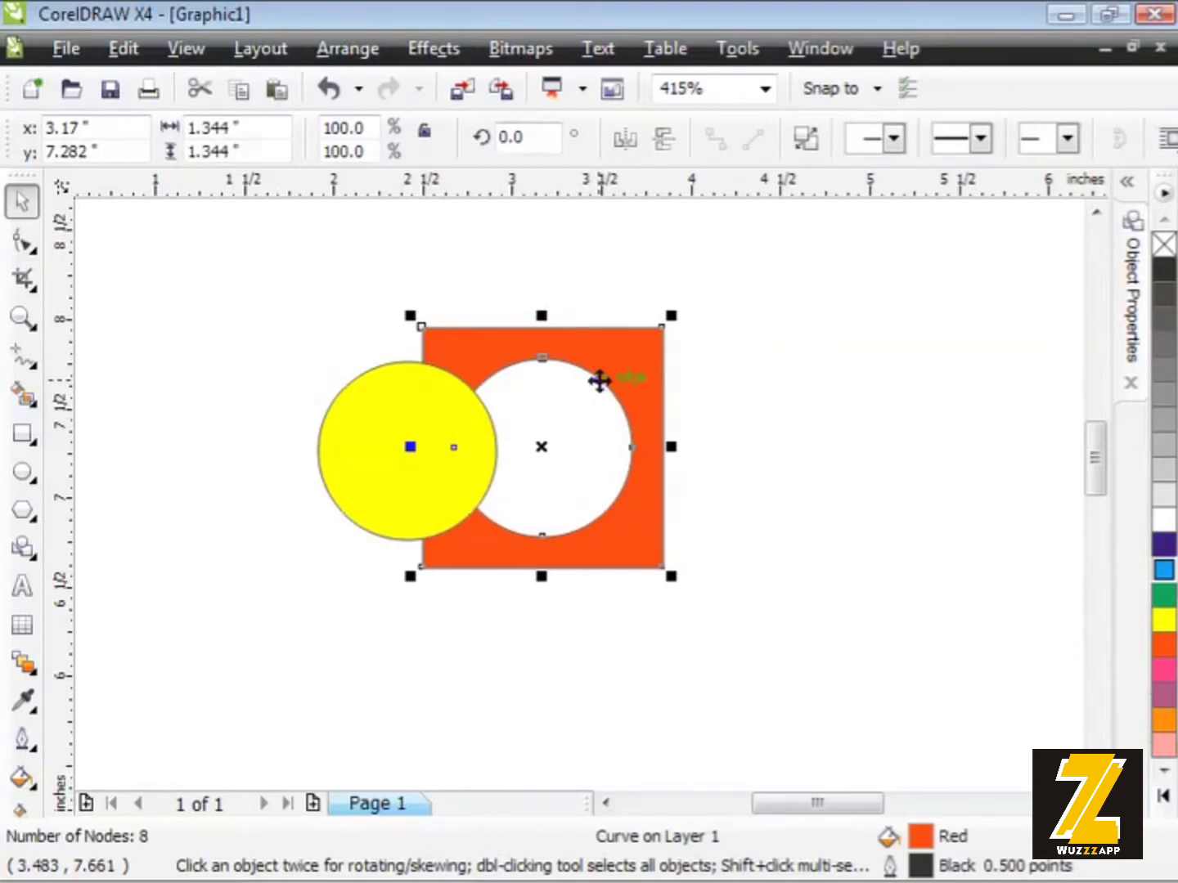
# Bring the orange square to the front of the page and nudge the yellow circle slightly right.
pyautogui.click(345, 52)
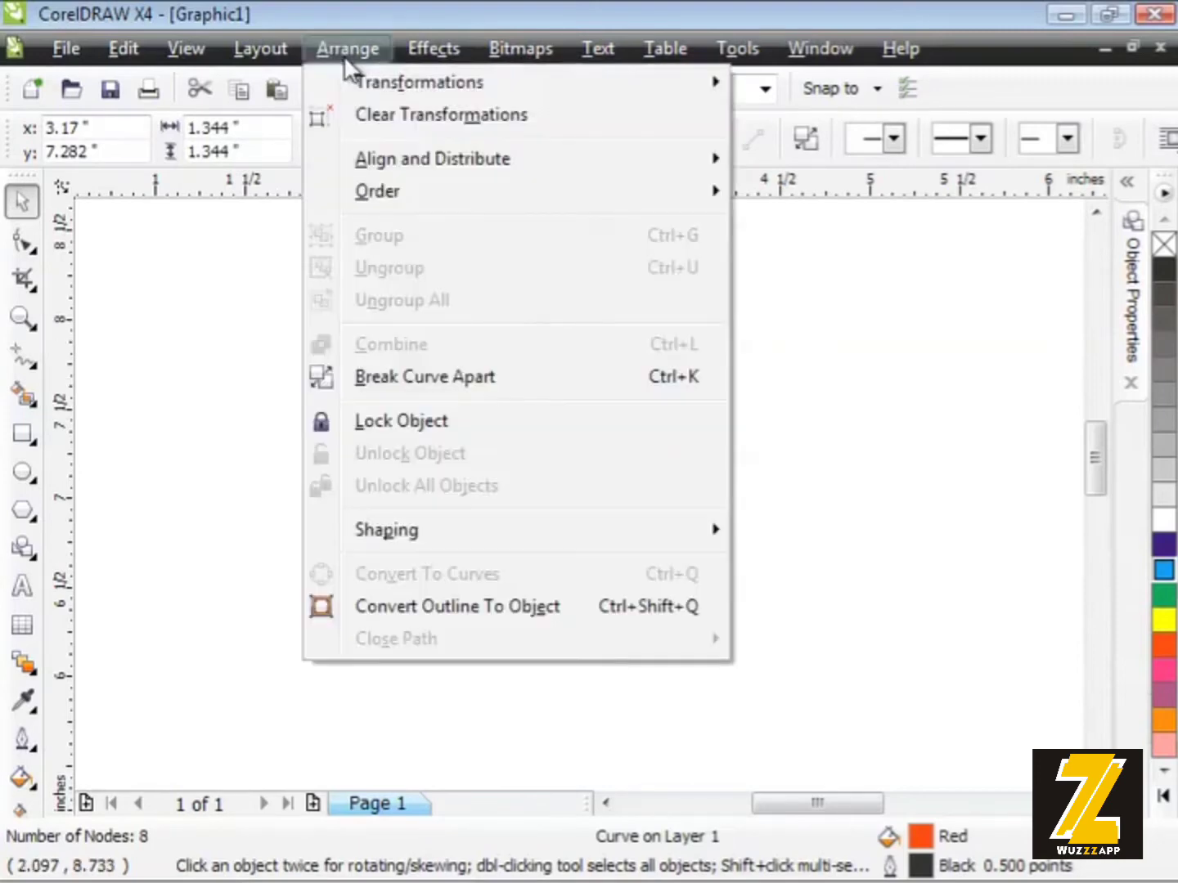
pyautogui.moveTo(409, 191)
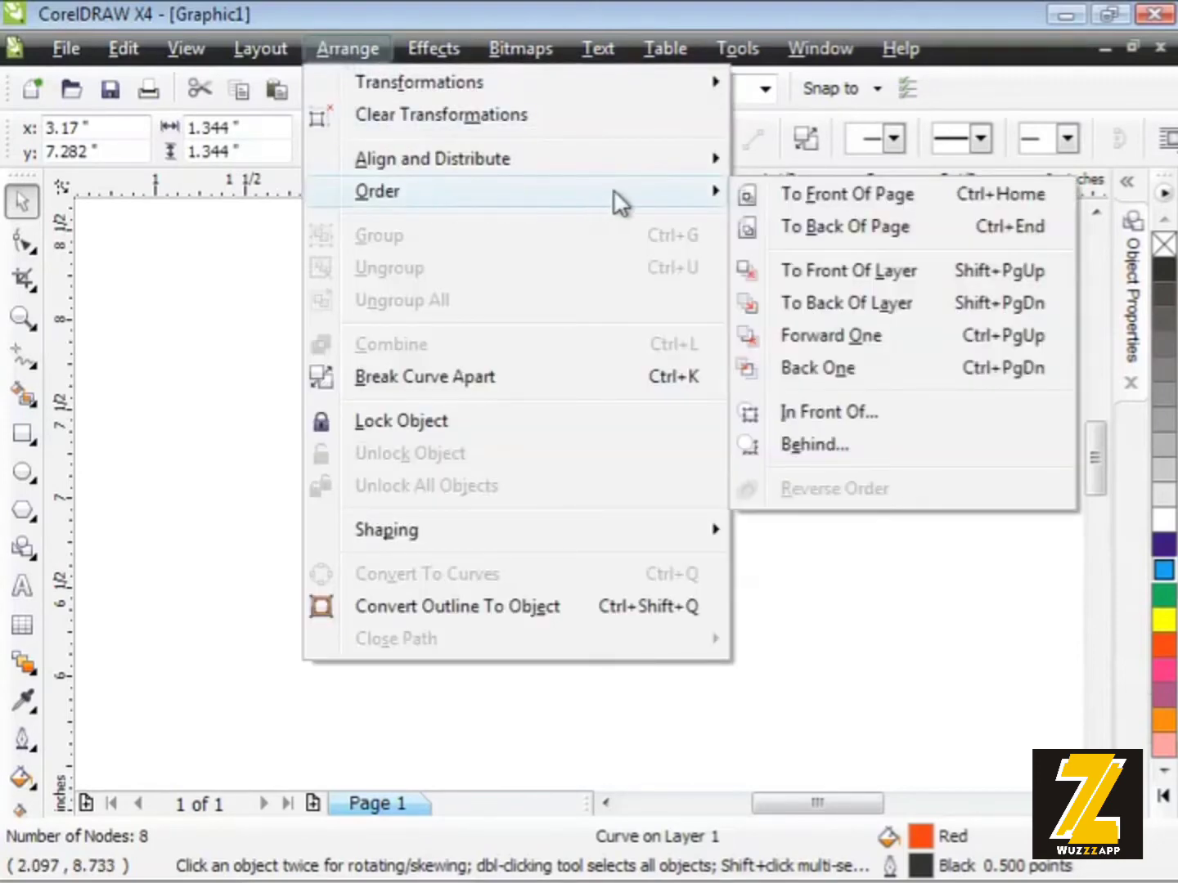
pyautogui.click(804, 196)
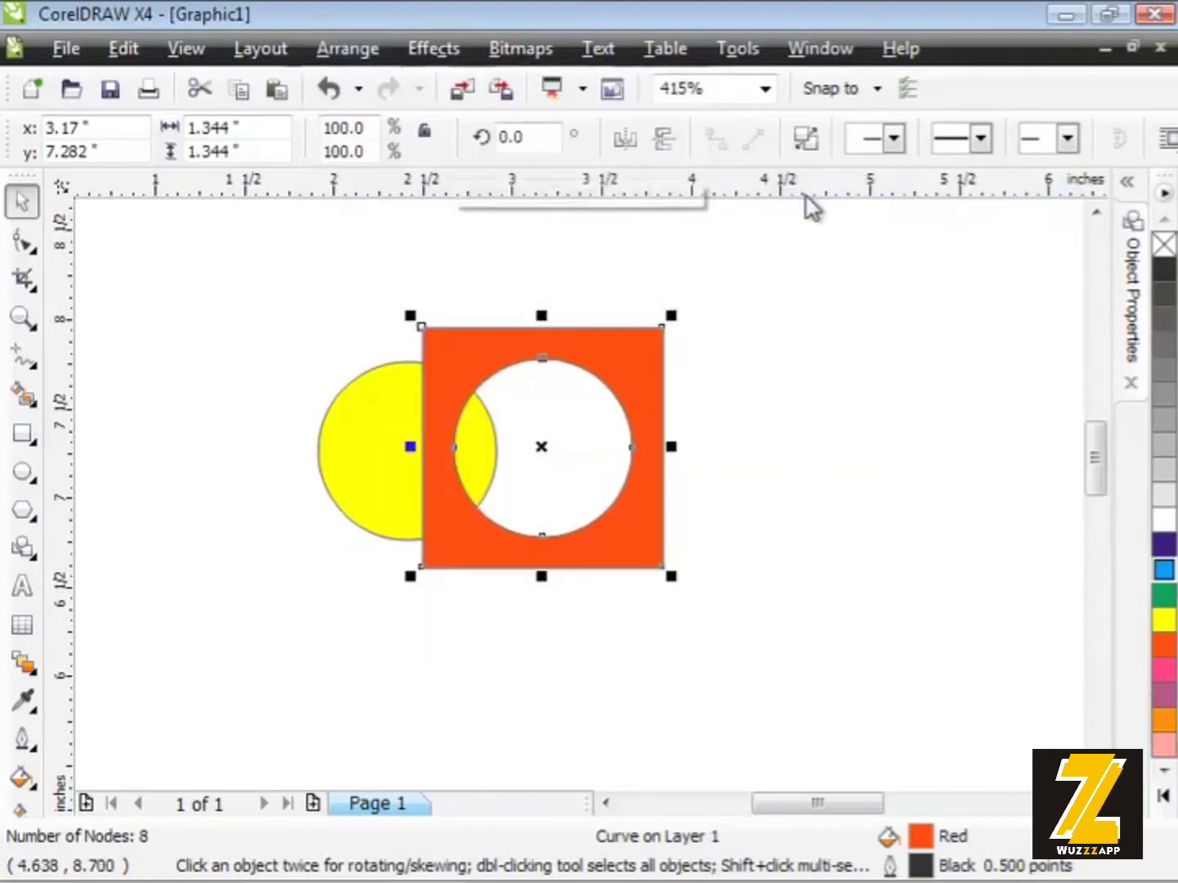
pyautogui.click(798, 373)
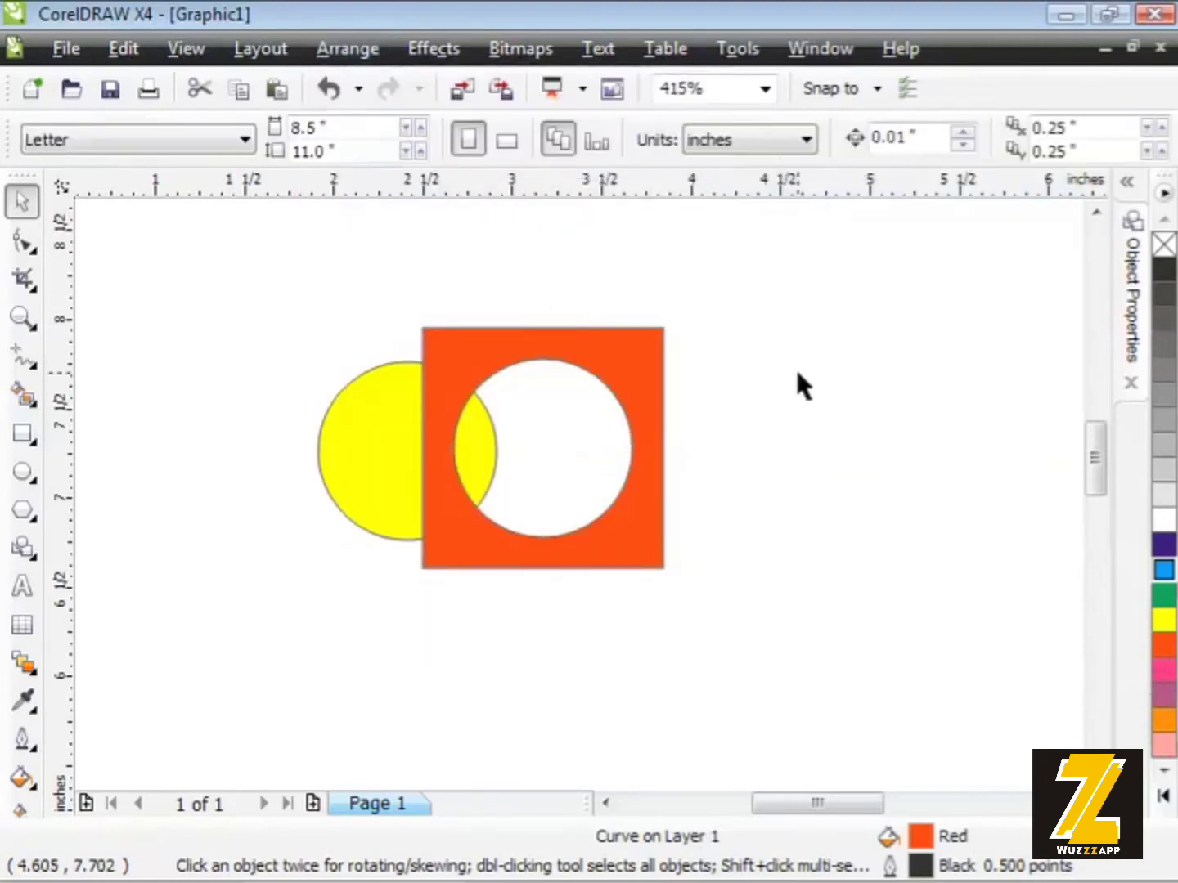
pyautogui.moveTo(360, 446); pyautogui.dragTo(377, 447)
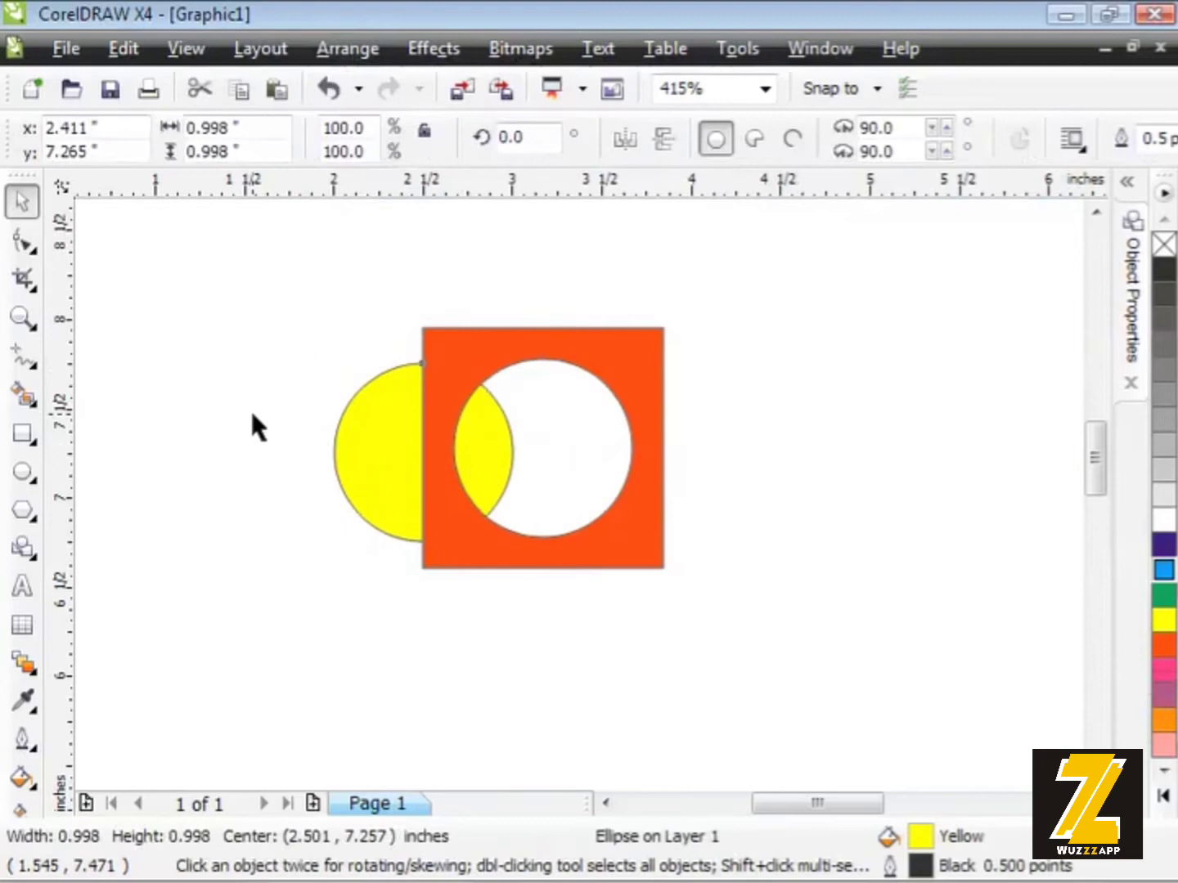
pyautogui.click(309, 445)
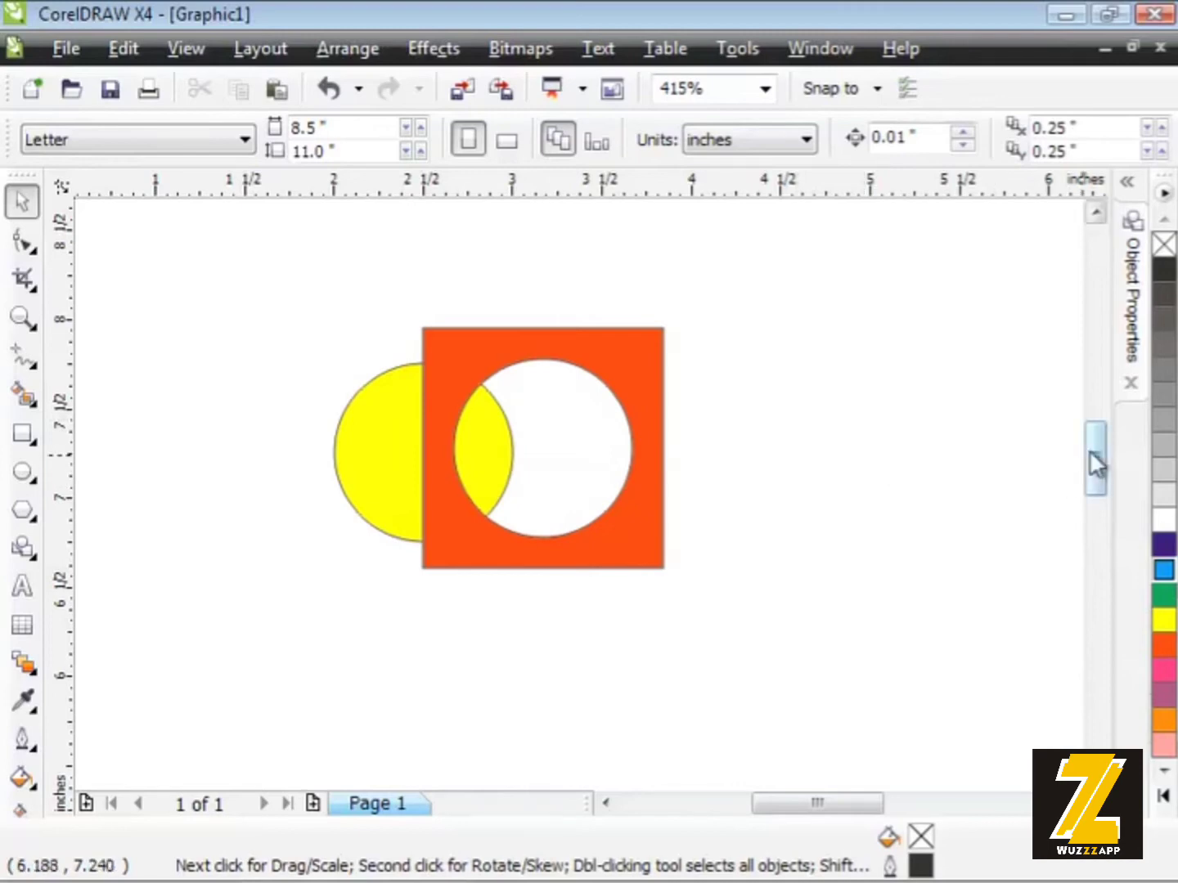
# Scroll down and place the orange circle over the blue square's upper-left corner.
pyautogui.moveTo(1090, 450); pyautogui.dragTo(1094, 497)
pyautogui.moveTo(378, 524); pyautogui.dragTo(449, 388)
pyautogui.moveTo(743, 495); pyautogui.dragTo(677, 476)
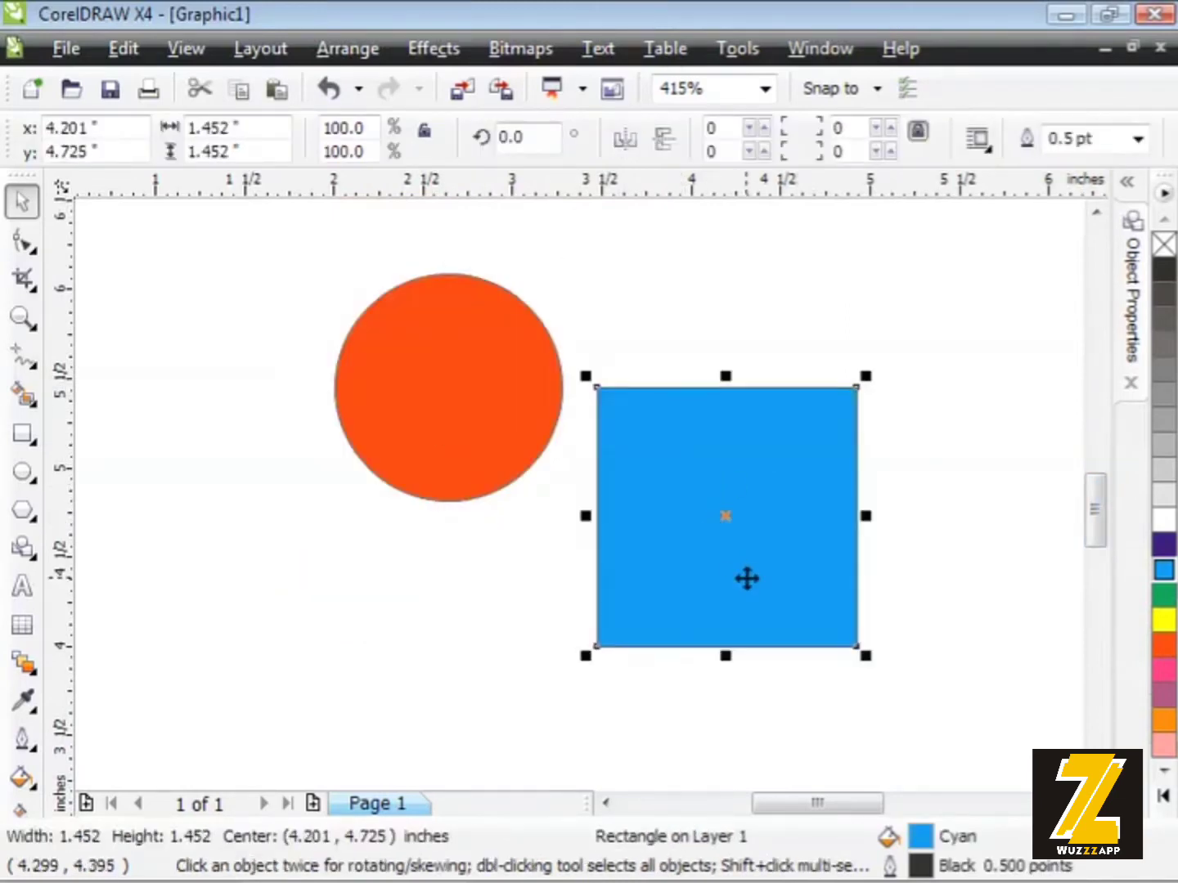
pyautogui.moveTo(747, 578); pyautogui.dragTo(625, 555)
pyautogui.moveTo(413, 400); pyautogui.dragTo(444, 396)
pyautogui.click(339, 468)
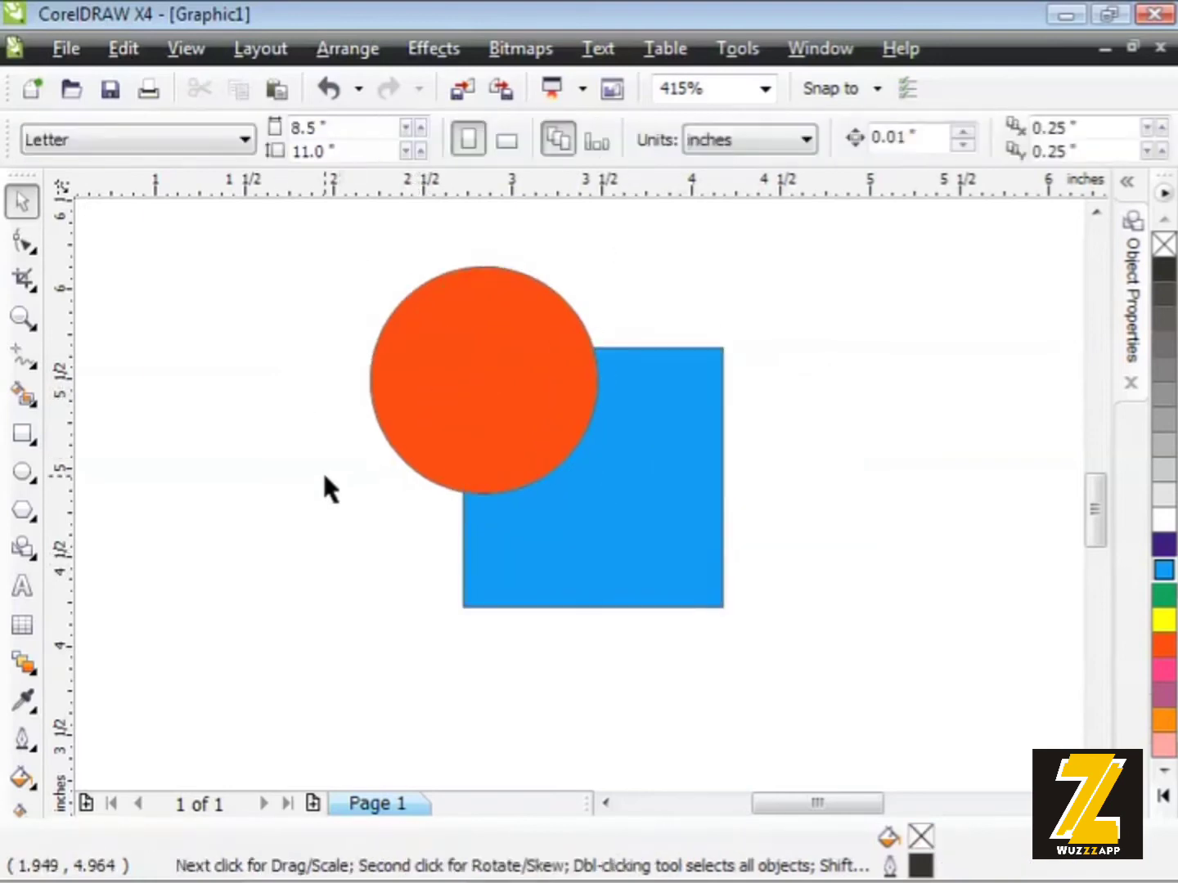
# Select the circle and square and apply Arrange > Shaping > Intersect.
pyautogui.moveTo(283, 231); pyautogui.dragTo(766, 636)
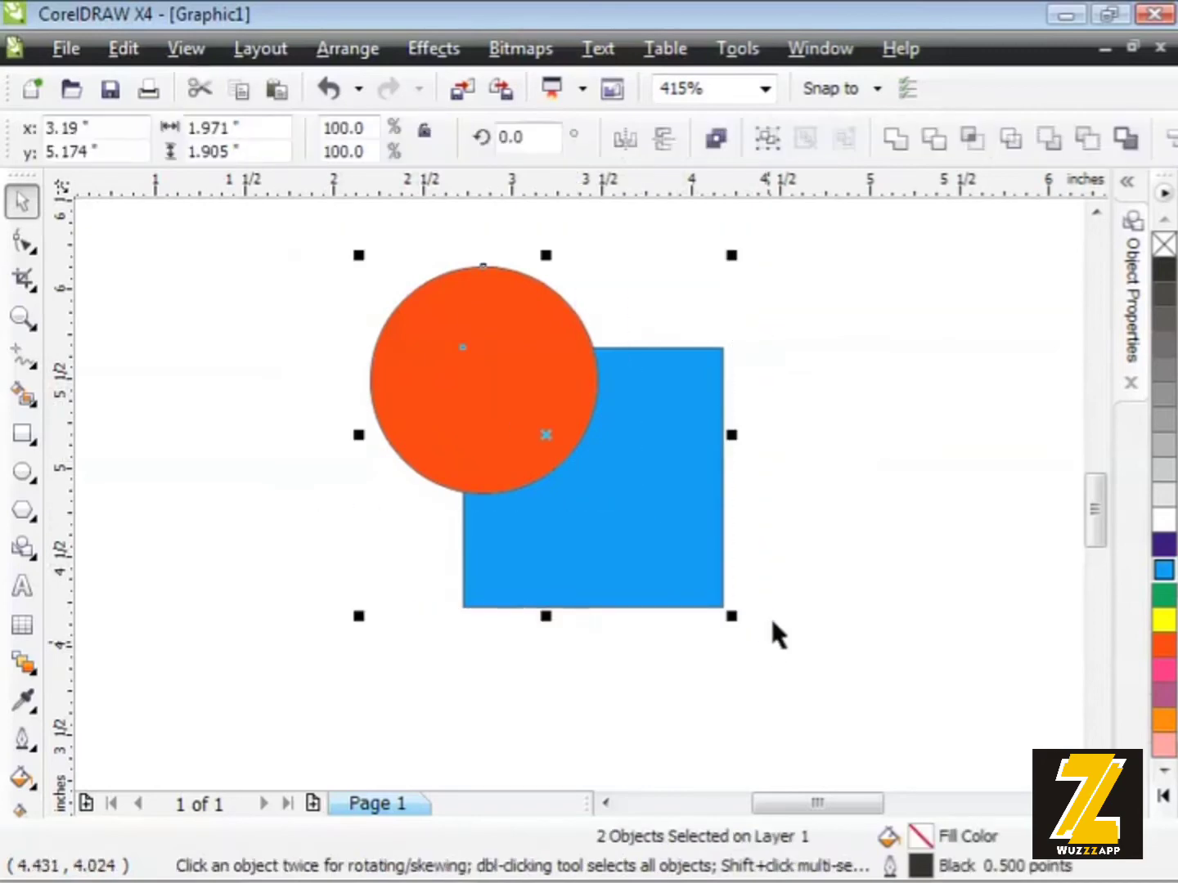
pyautogui.click(347, 57)
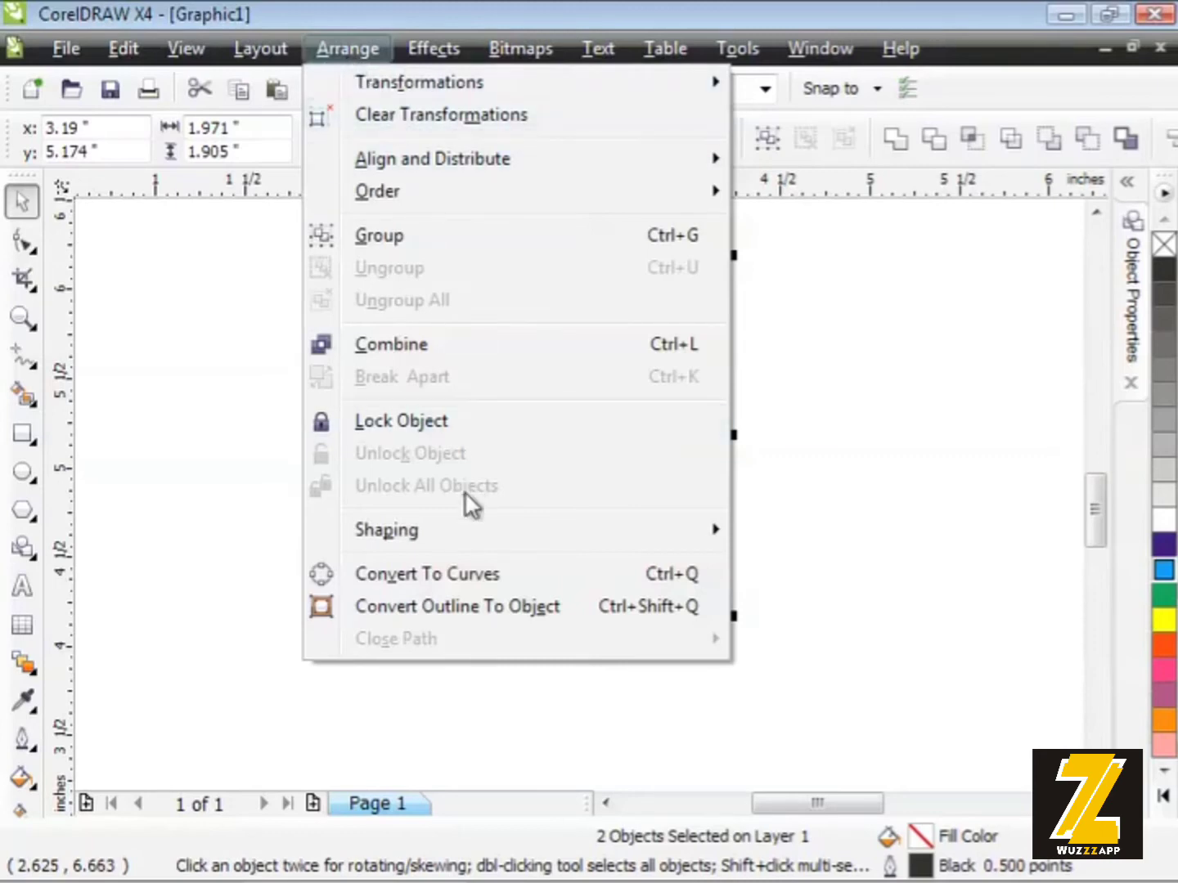
pyautogui.moveTo(466, 544)
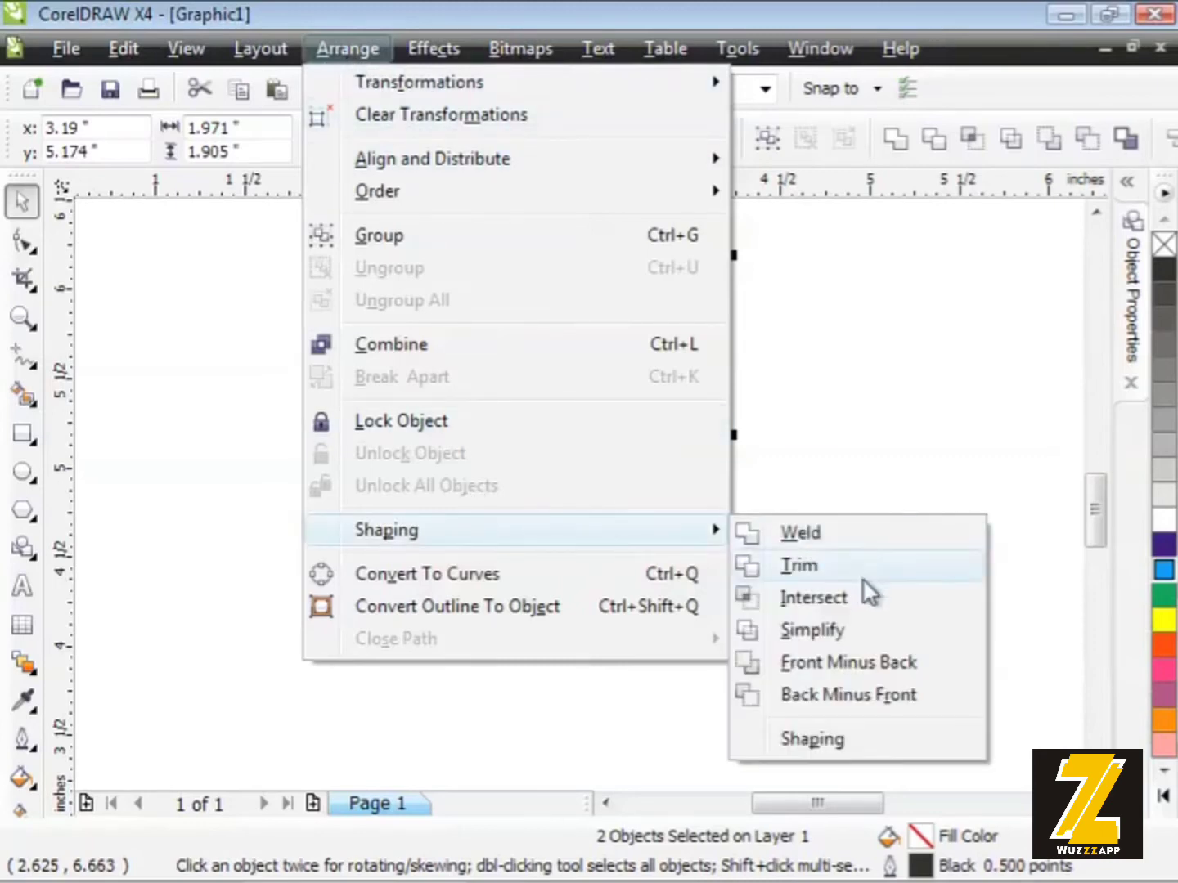
pyautogui.click(865, 605)
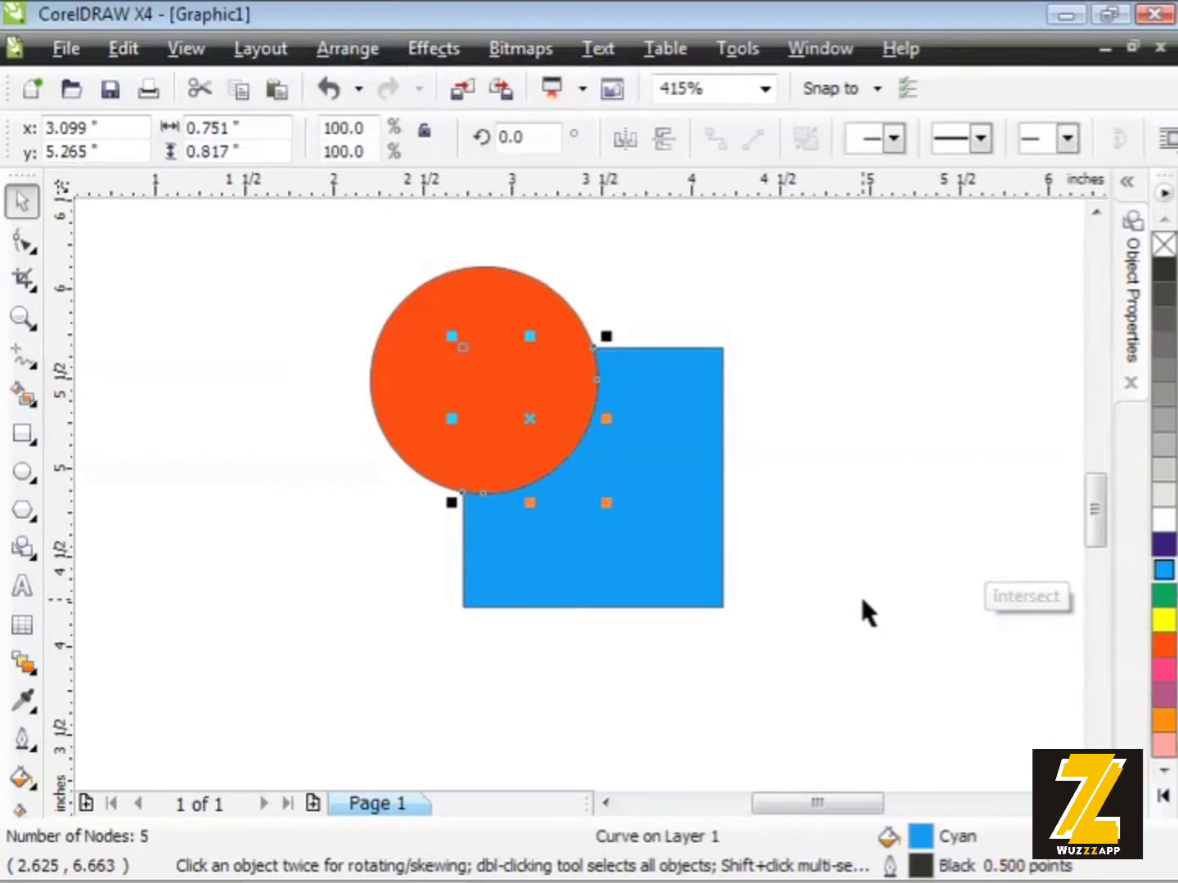
pyautogui.click(821, 454)
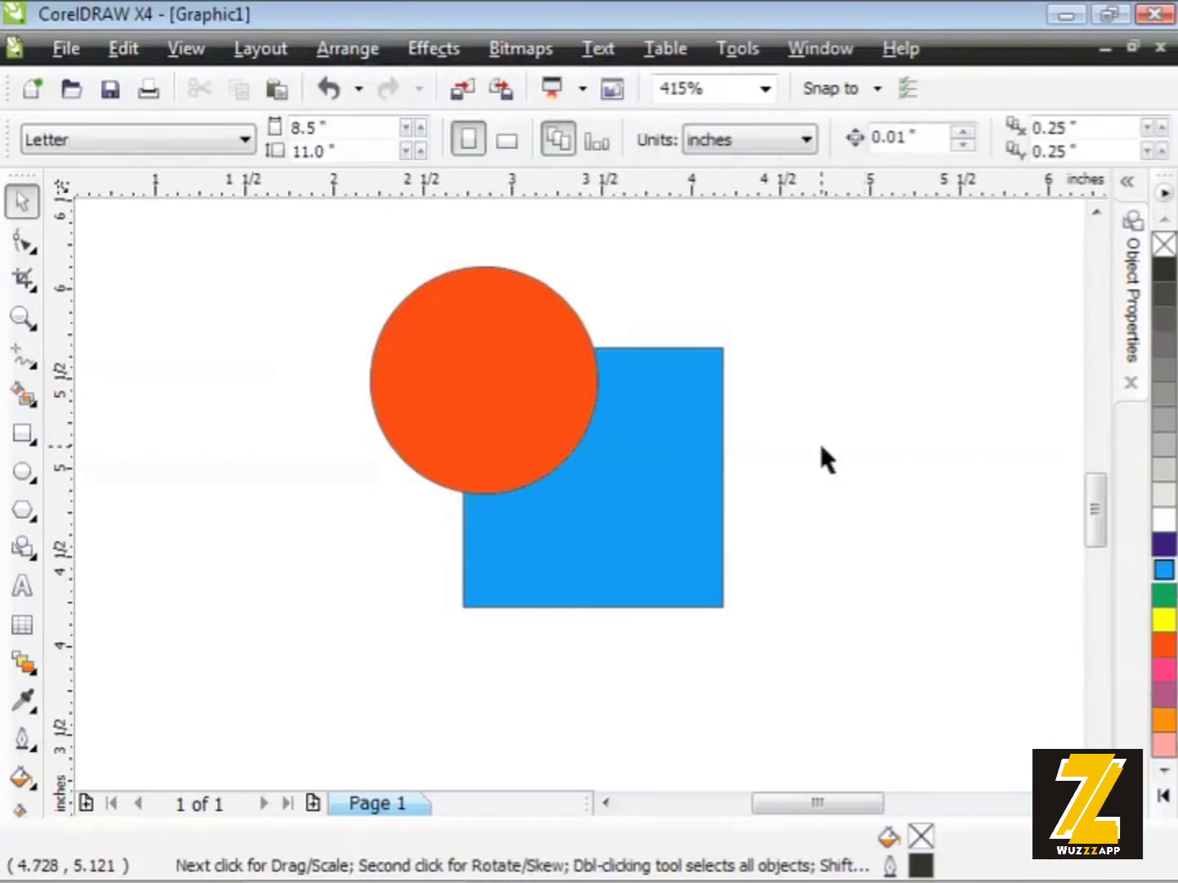
# Pull the blue square and orange circle apart to reveal the quarter-circle intersection piece.
pyautogui.moveTo(678, 496); pyautogui.dragTo(923, 481)
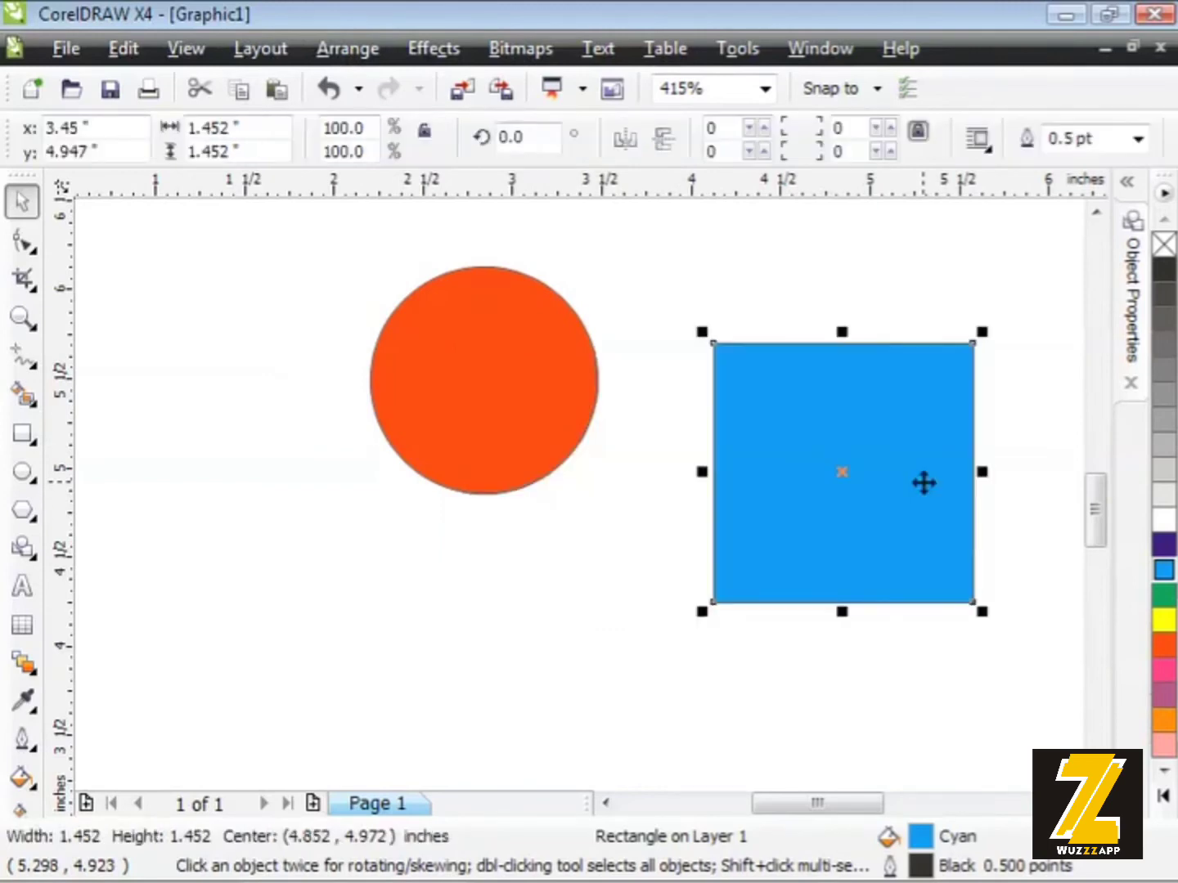
pyautogui.click(457, 347)
pyautogui.moveTo(455, 345); pyautogui.dragTo(214, 489)
pyautogui.moveTo(539, 411); pyautogui.dragTo(560, 442)
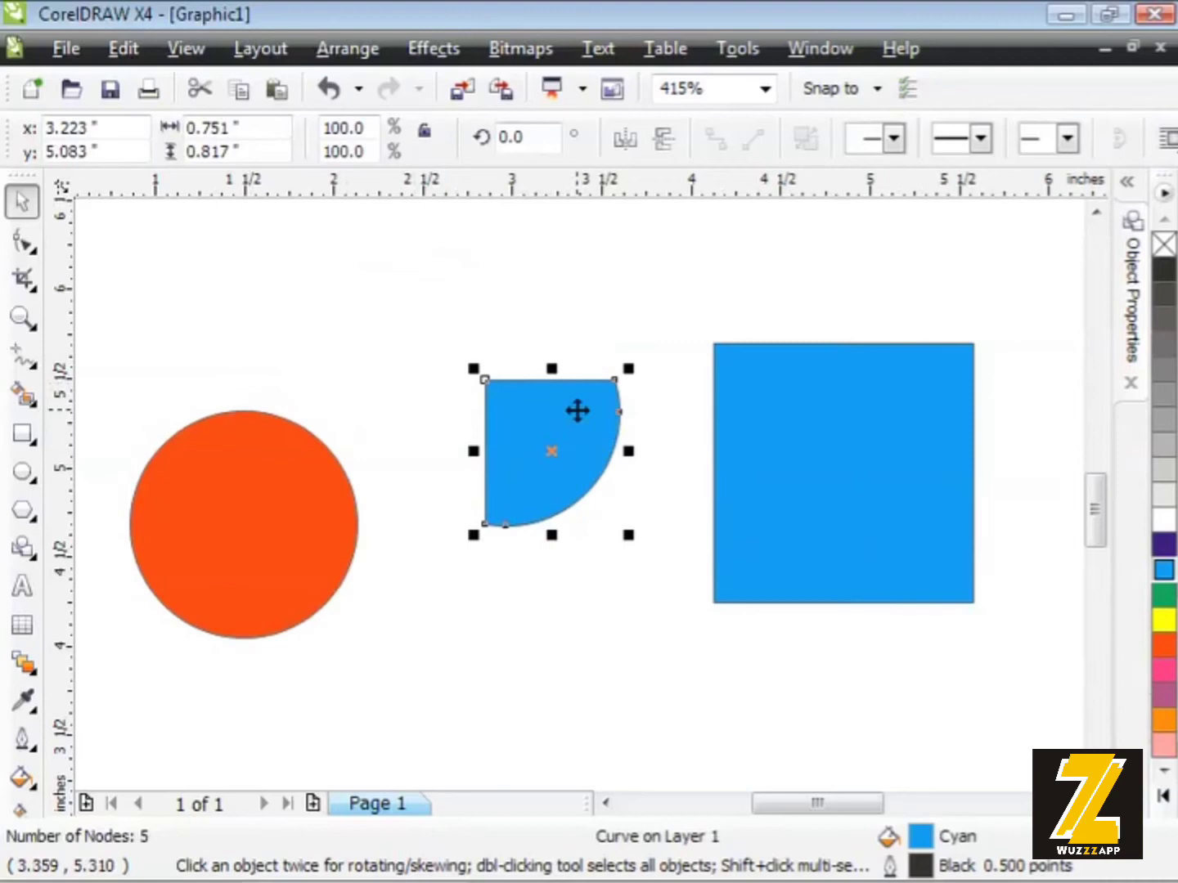
# Undo with Ctrl+Z to restore the circle over the square, then marquee-select both.
pyautogui.click(282, 479)
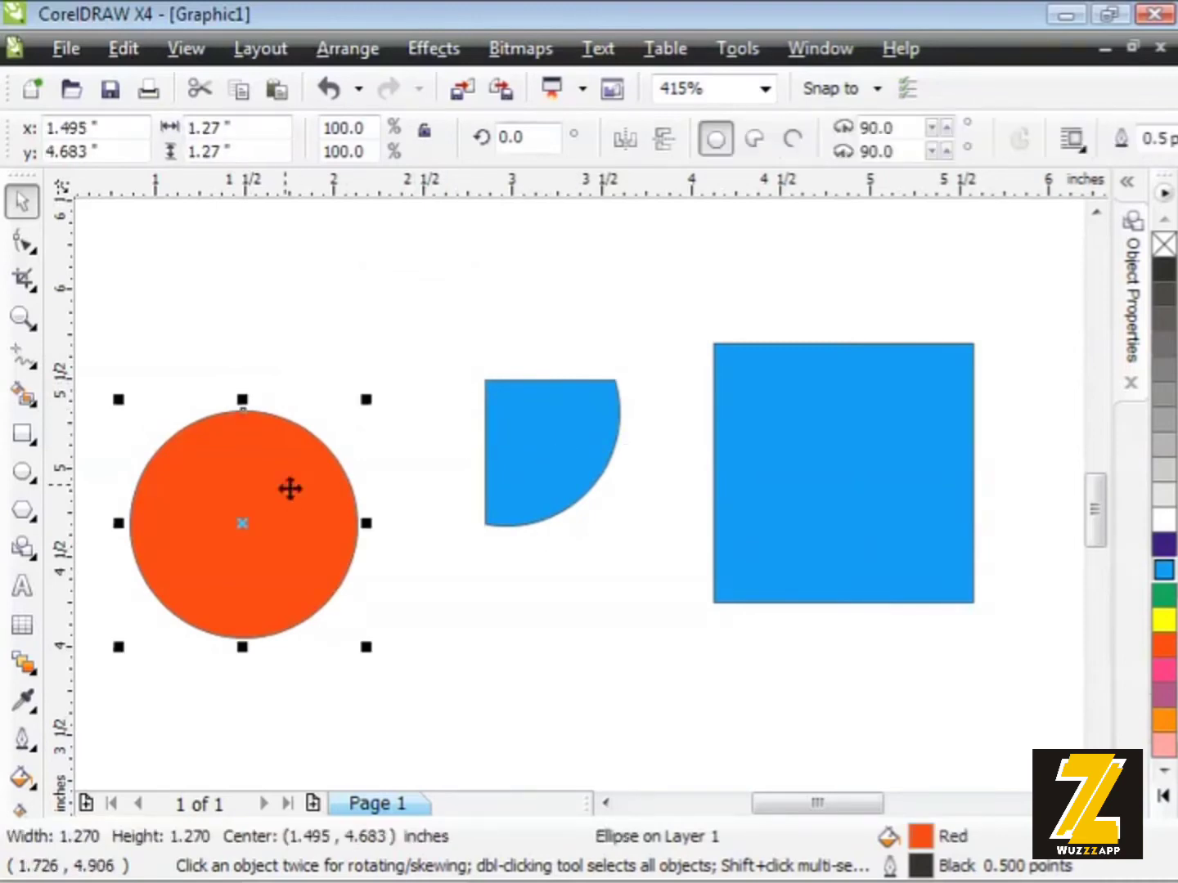
pyautogui.click(777, 462)
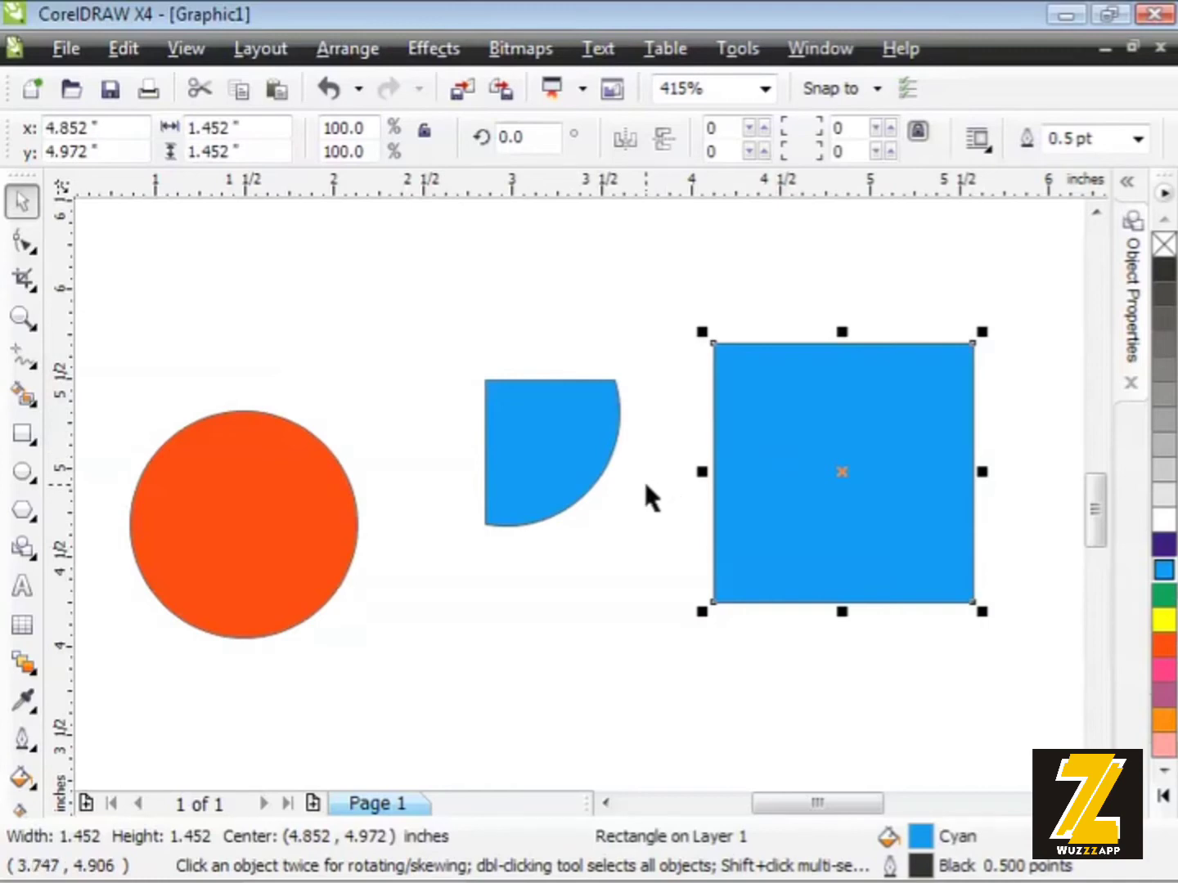
pyautogui.hotkey('ctrl', 'z')
pyautogui.hotkey('ctrl', 'z')
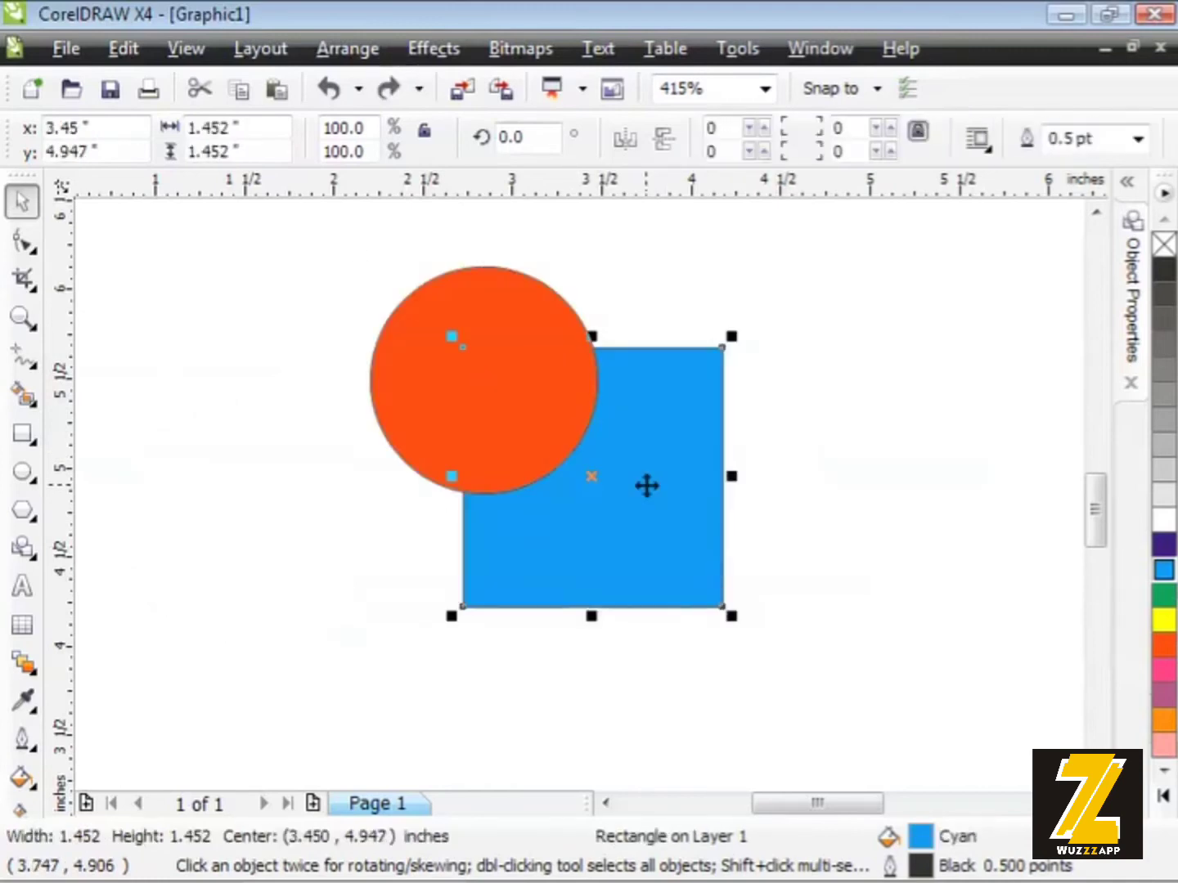
pyautogui.click(328, 388)
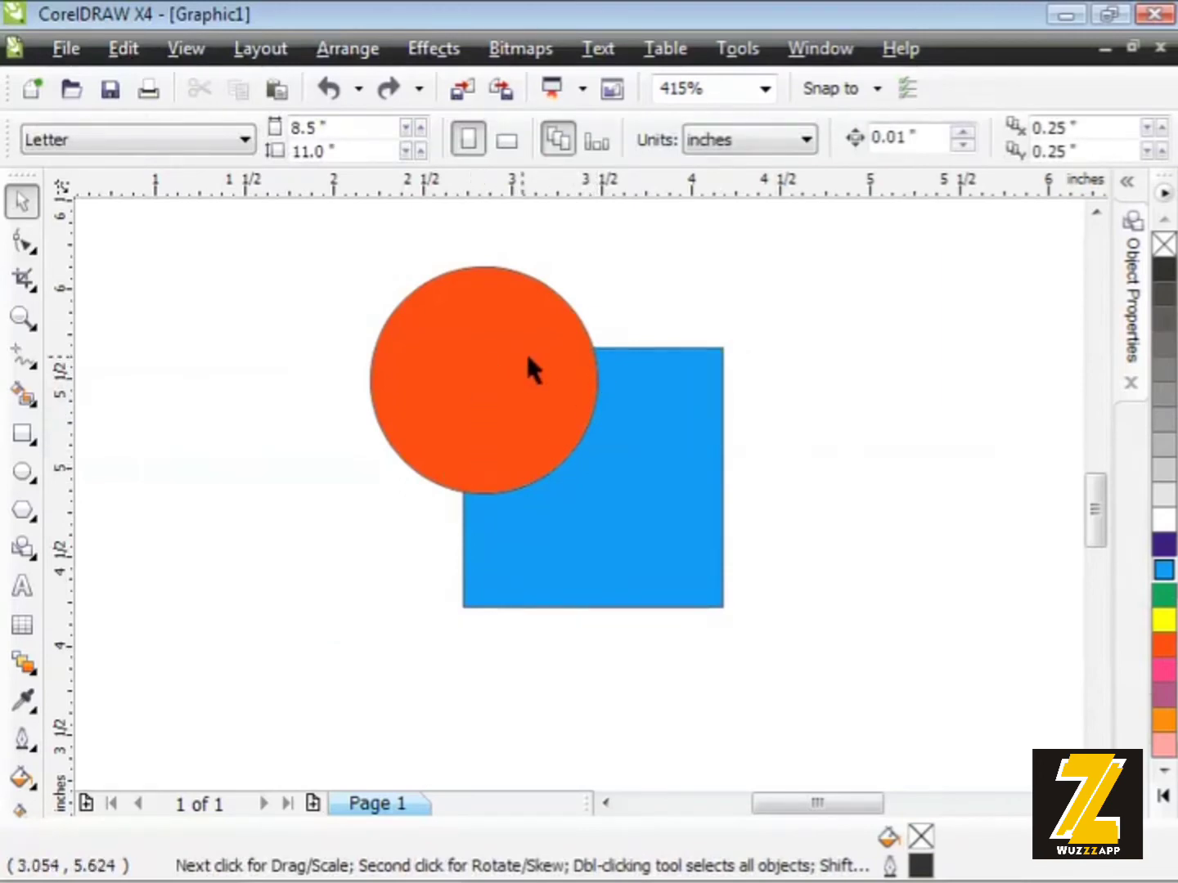
pyautogui.moveTo(321, 240); pyautogui.dragTo(746, 621)
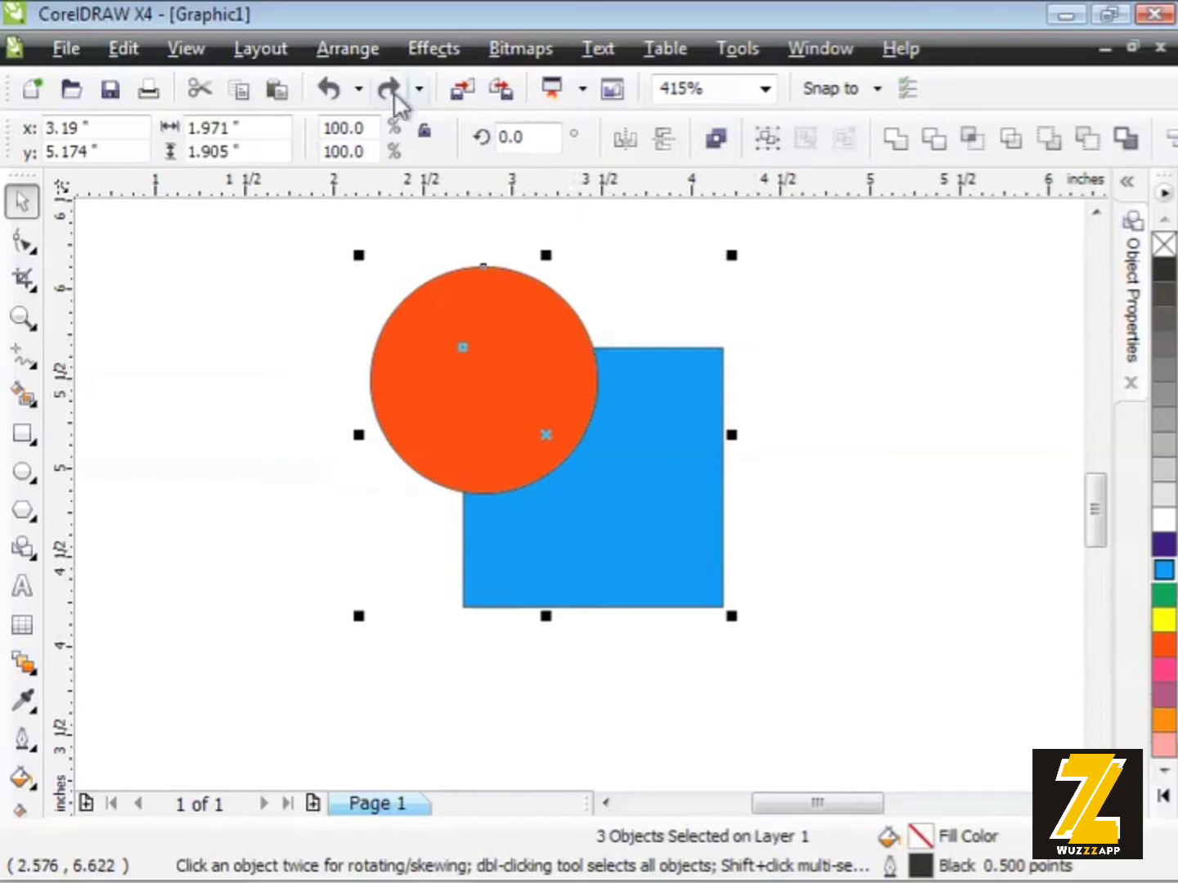
# Intersect the orange circle with the blue square using Arrange > Shaping > Intersect.
pyautogui.click(347, 49)
pyautogui.moveTo(459, 533)
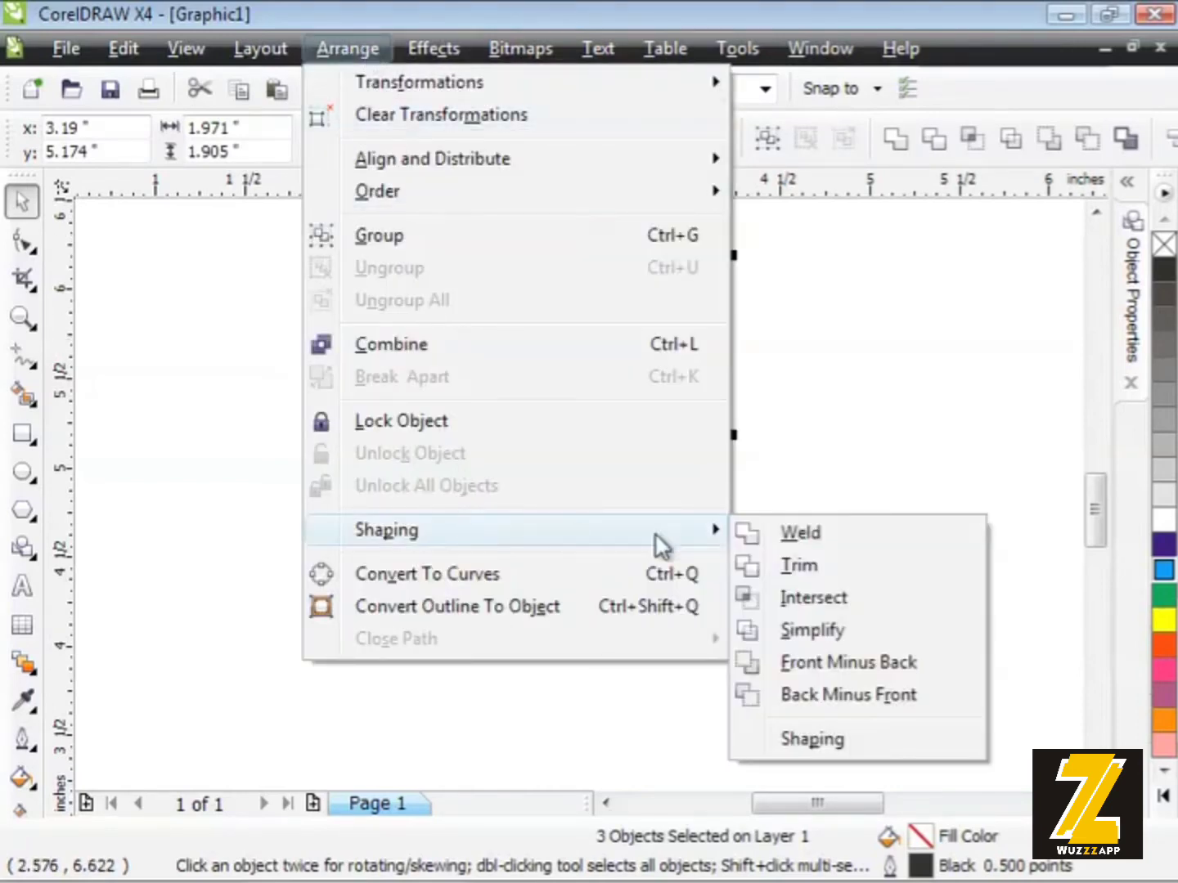
pyautogui.click(842, 592)
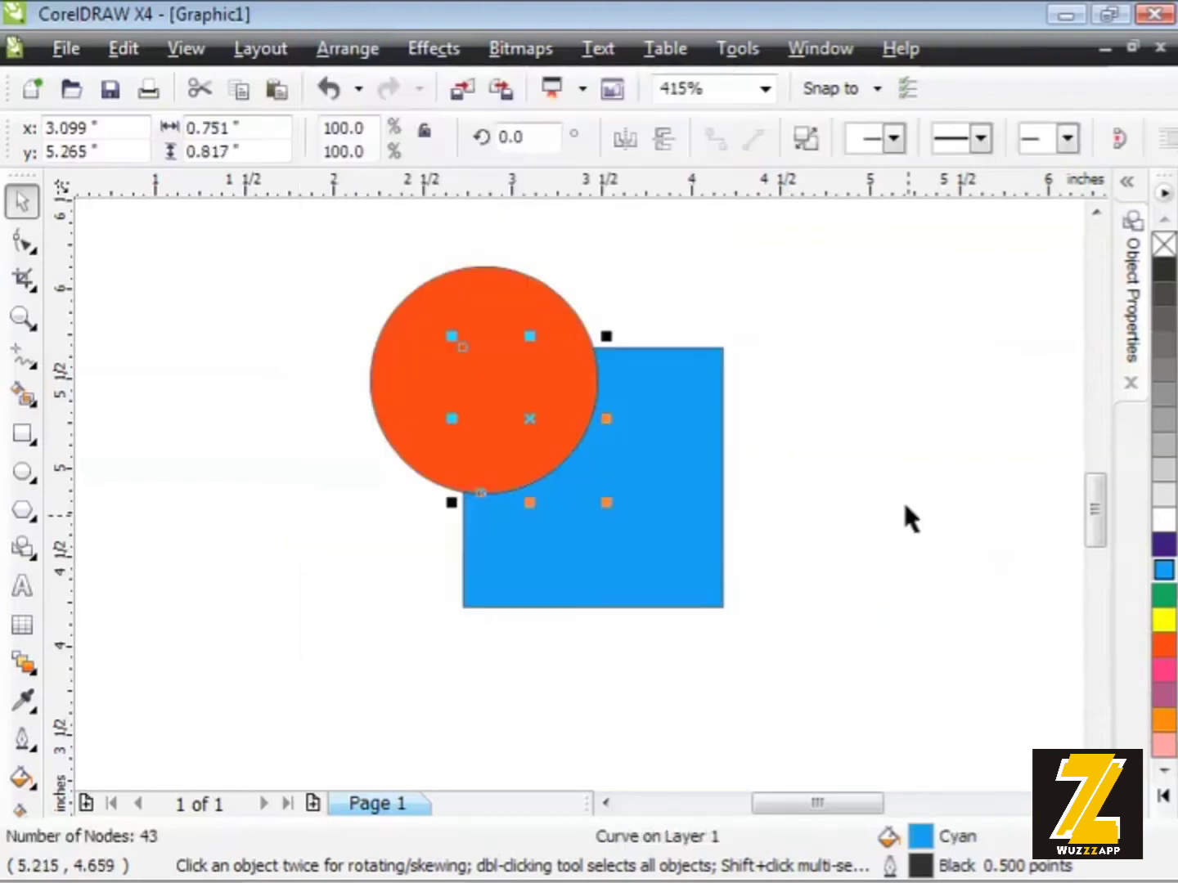
# Pull apart the square, the circle and the new blue quarter-circle piece.
pyautogui.click(891, 524)
pyautogui.moveTo(690, 525); pyautogui.dragTo(923, 487)
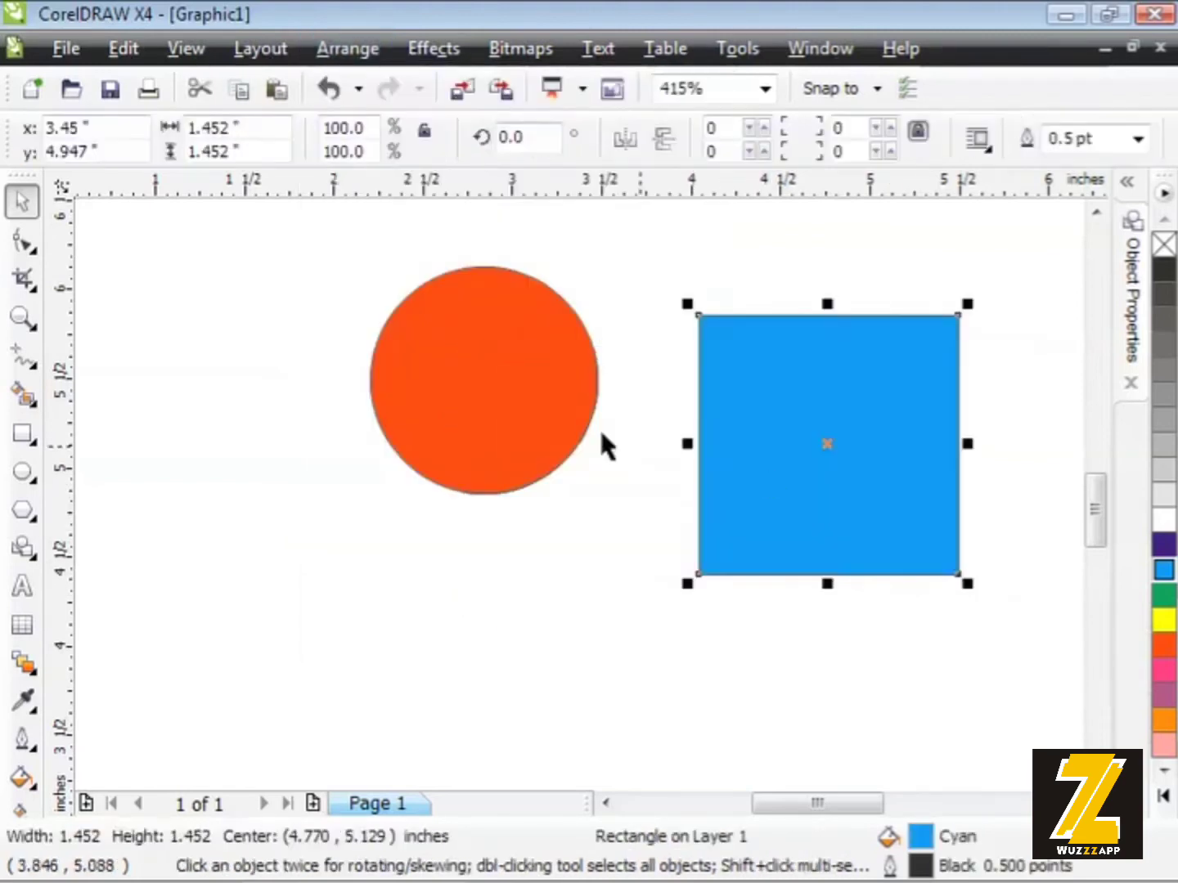
pyautogui.moveTo(540, 403); pyautogui.dragTo(343, 491)
pyautogui.click(507, 429)
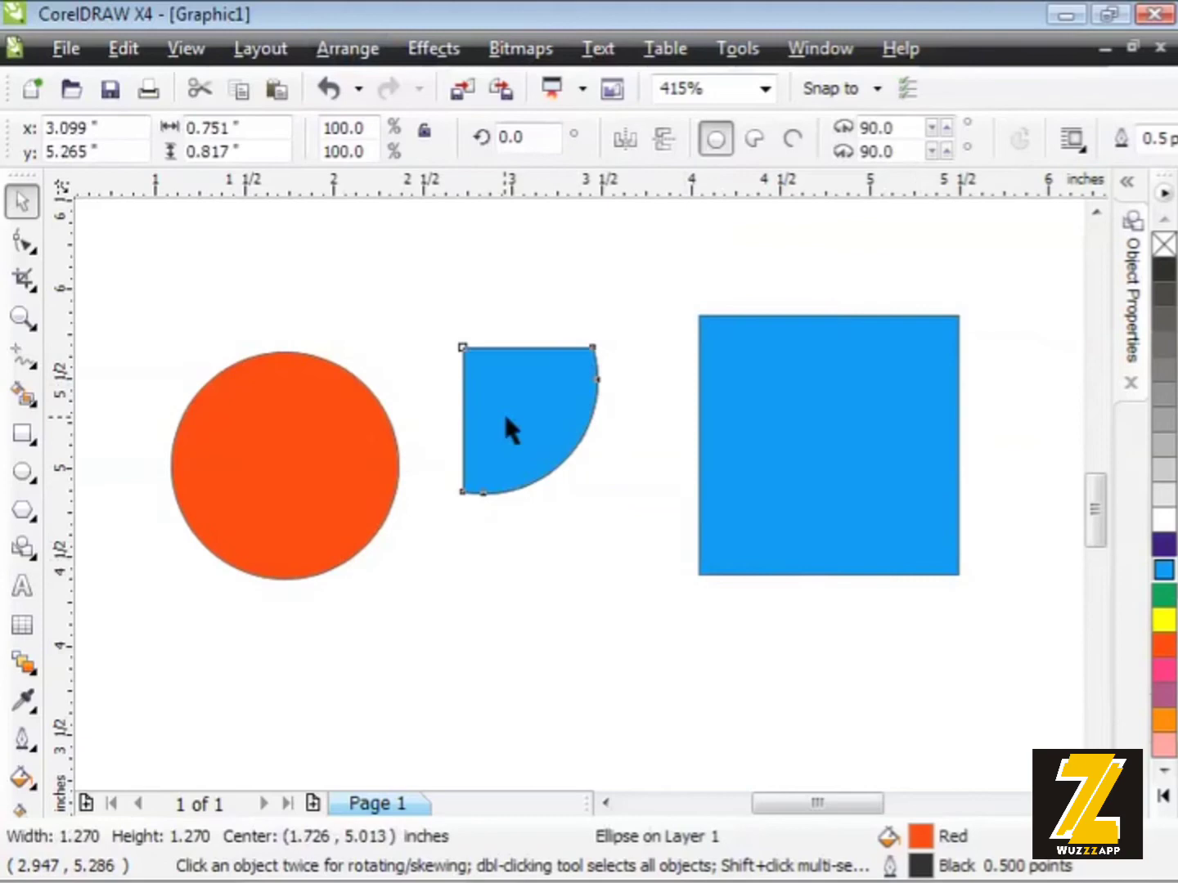
pyautogui.moveTo(507, 428); pyautogui.dragTo(559, 446)
pyautogui.click(434, 322)
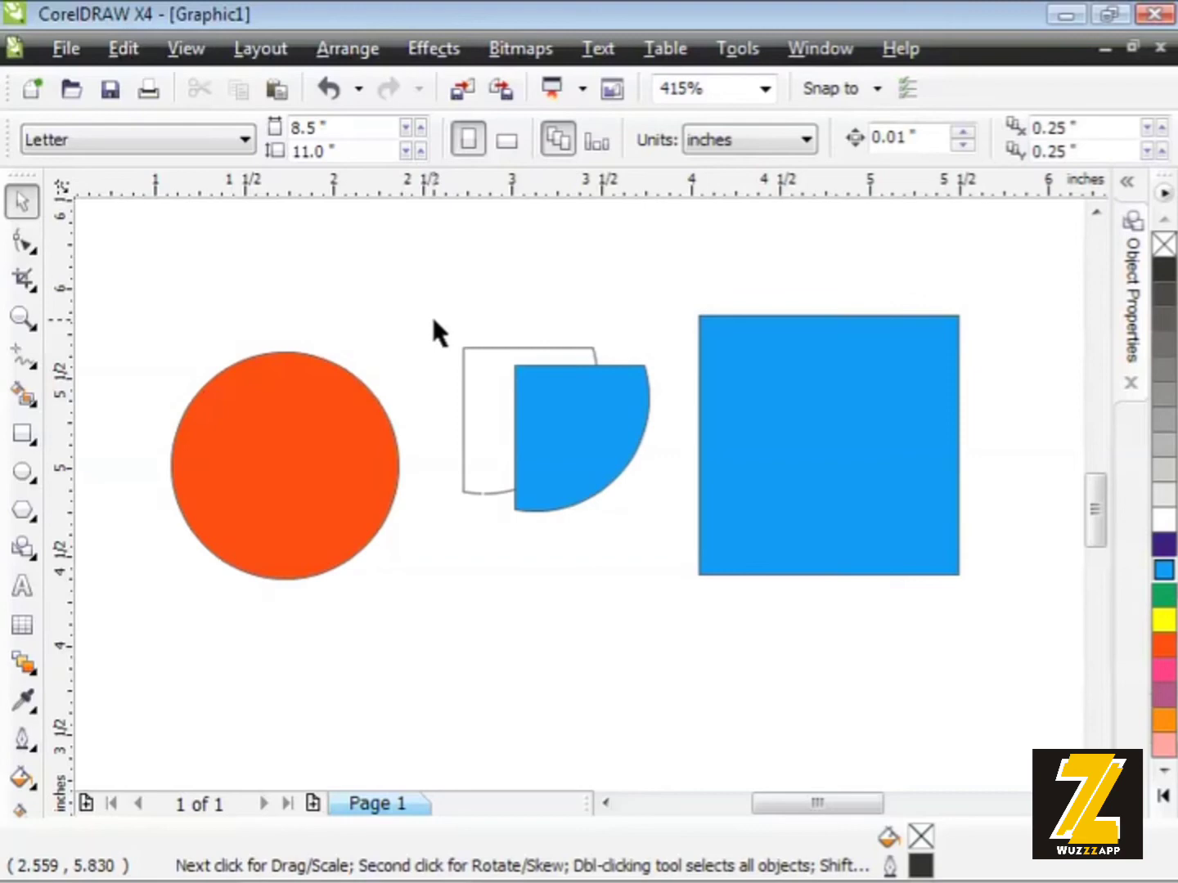
# Reposition the orange rectangle and move the green pentagon over its top edge.
pyautogui.moveTo(1091, 493); pyautogui.dragTo(1091, 545)
pyautogui.moveTo(685, 628); pyautogui.dragTo(710, 496)
pyautogui.moveTo(275, 578); pyautogui.dragTo(318, 470)
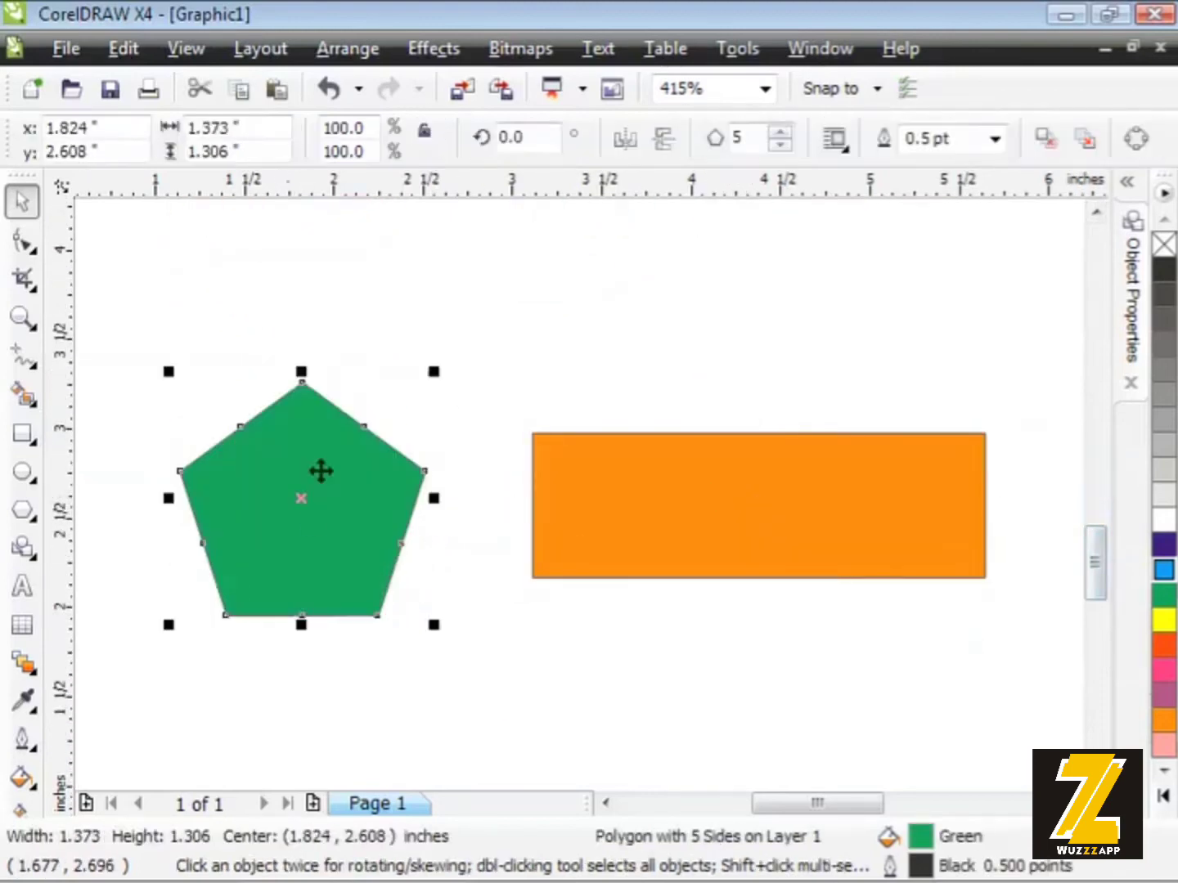
pyautogui.click(518, 361)
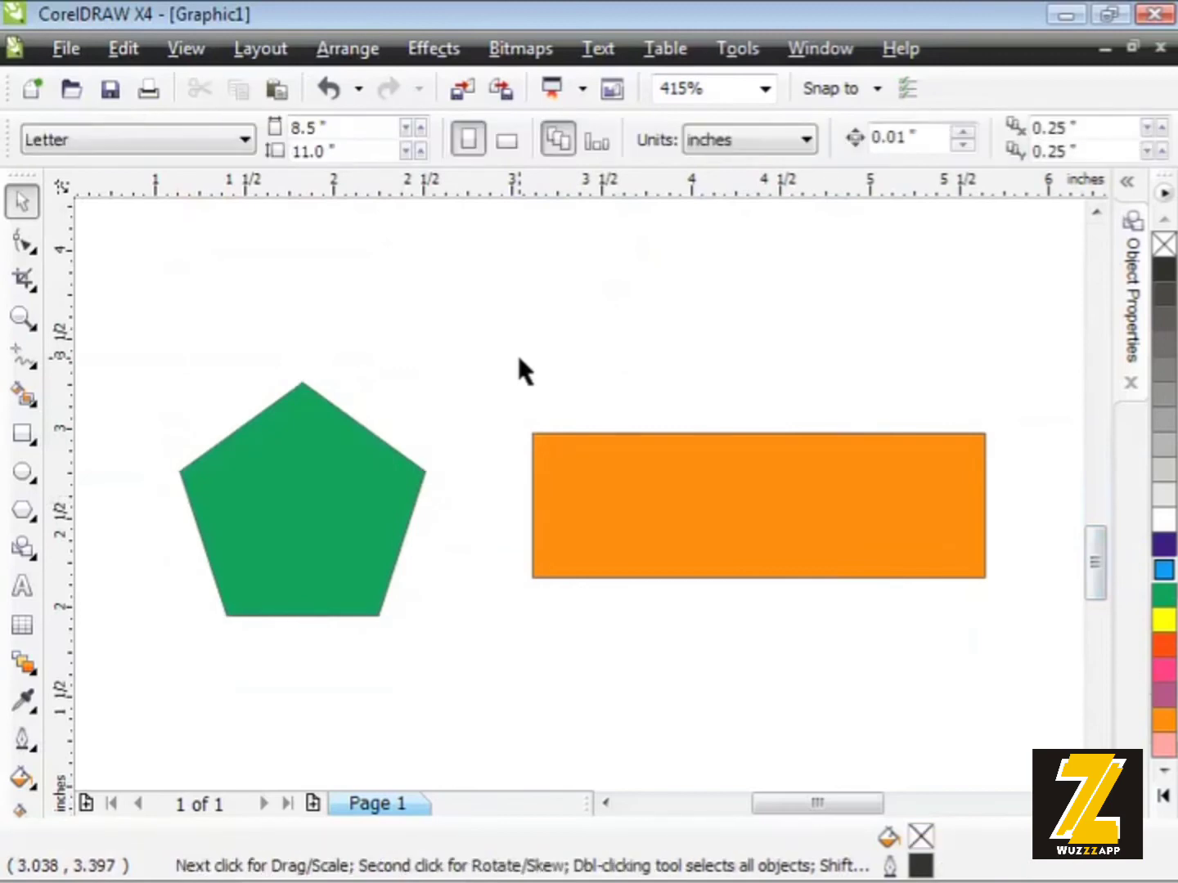
pyautogui.moveTo(310, 500); pyautogui.dragTo(767, 427)
pyautogui.click(450, 366)
# Shift both shapes left, fine-tune the pentagon's overlap, reselect both, and show Arrange > Shaping.
pyautogui.moveTo(424, 312); pyautogui.dragTo(996, 606)
pyautogui.moveTo(920, 533); pyautogui.dragTo(505, 488)
pyautogui.moveTo(518, 400); pyautogui.dragTo(528, 389)
pyautogui.click(236, 285)
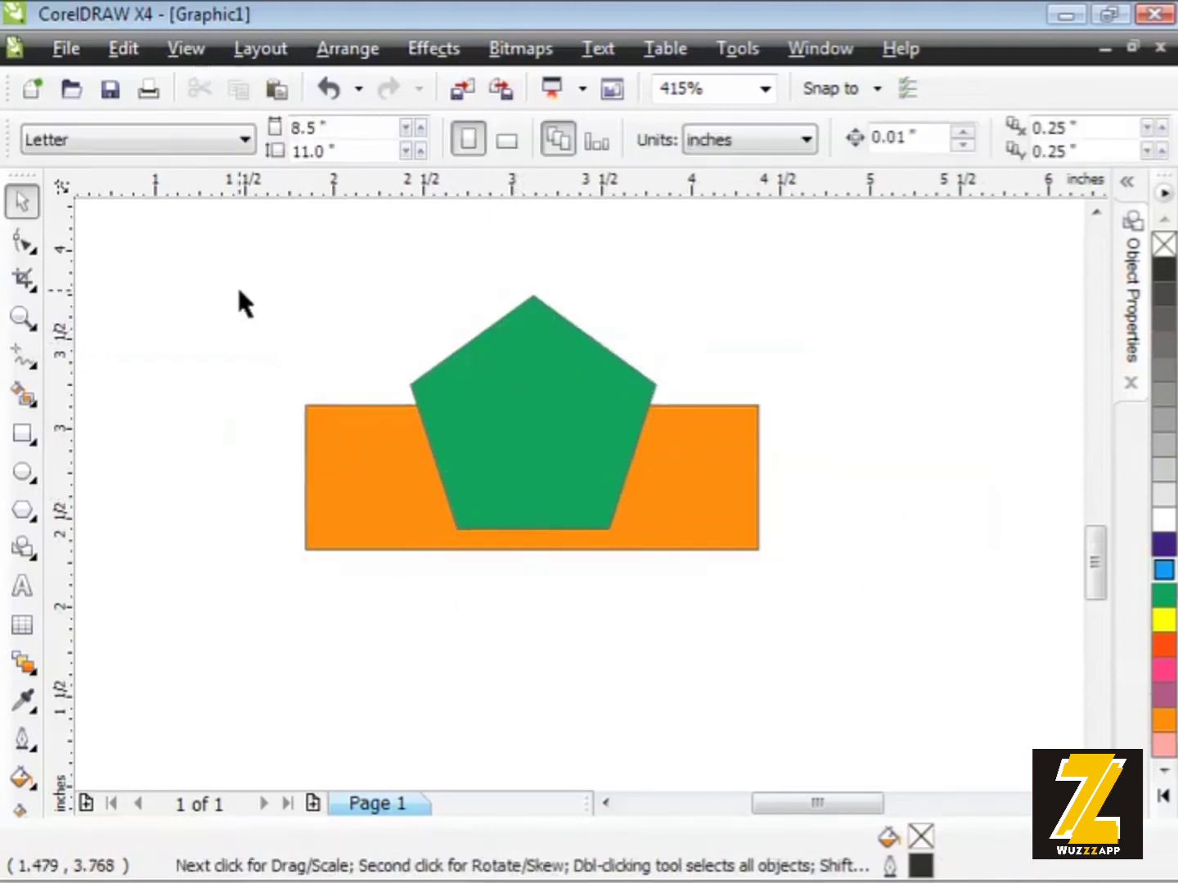
pyautogui.moveTo(232, 280); pyautogui.dragTo(797, 592)
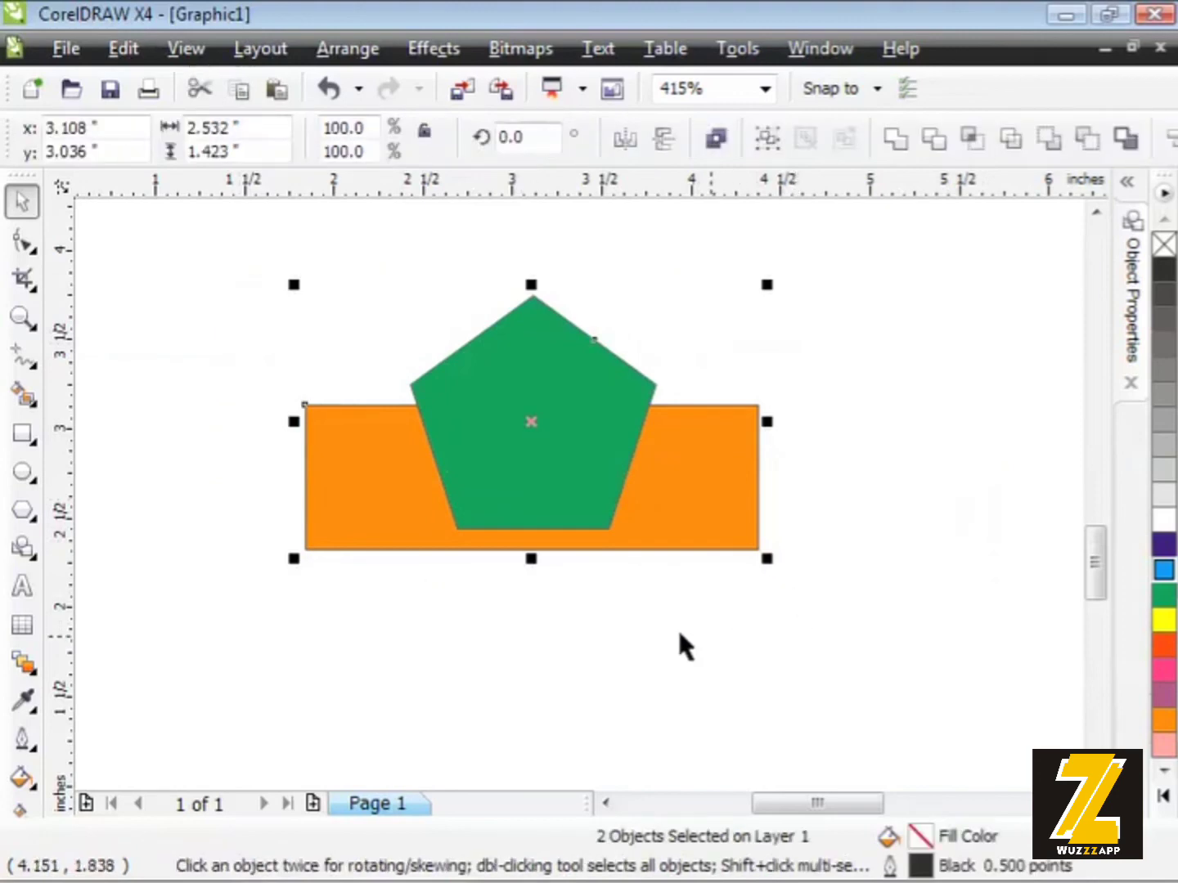
pyautogui.click(348, 49)
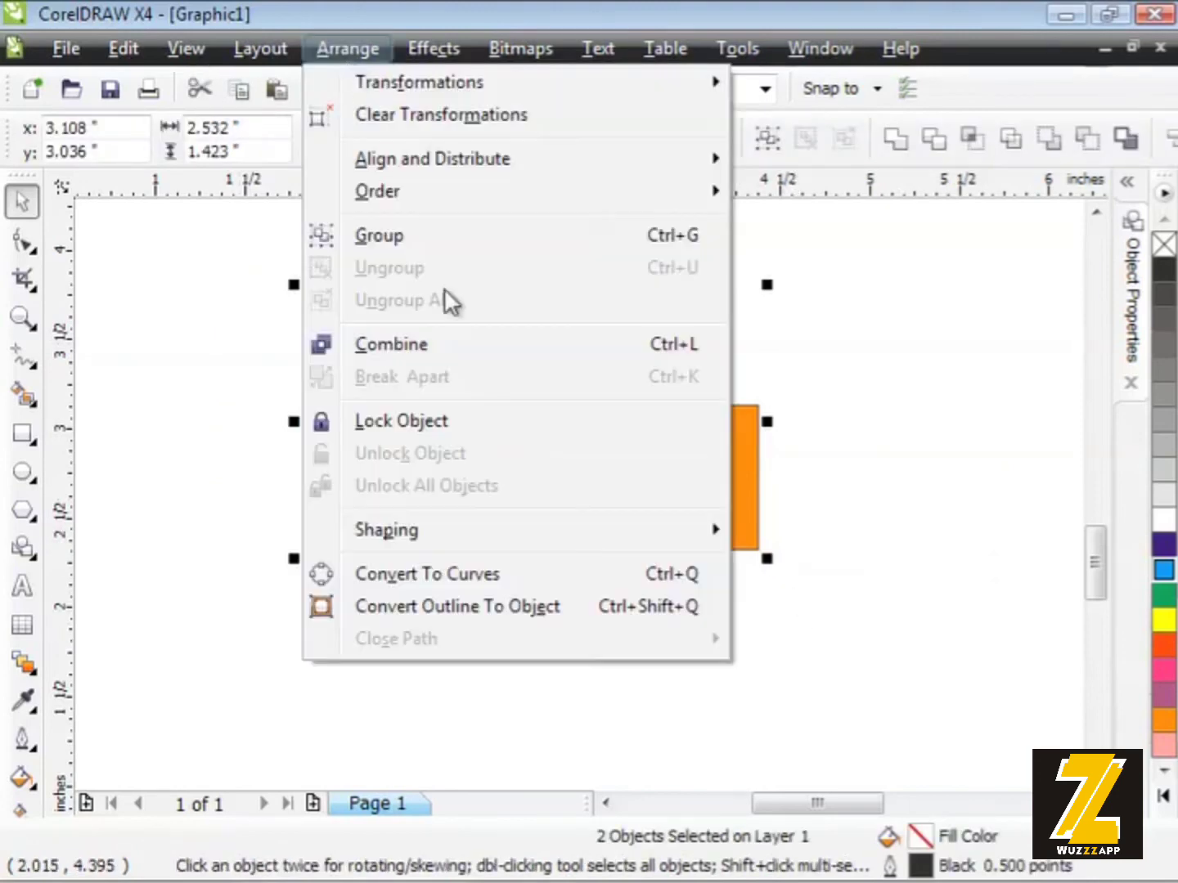
pyautogui.moveTo(446, 542)
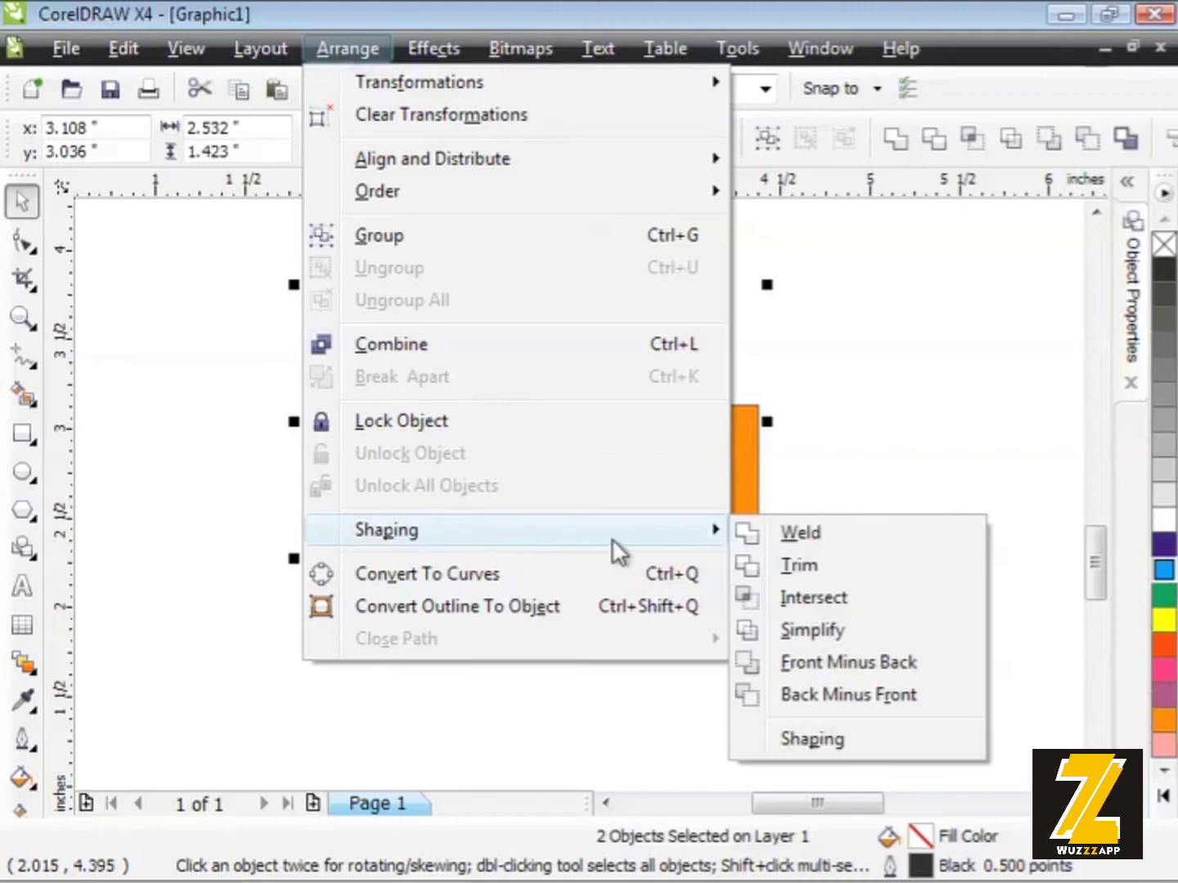
# Intersect the pentagon with the rectangle, then move both originals away from the result.
pyautogui.click(863, 596)
pyautogui.click(871, 587)
pyautogui.moveTo(534, 364); pyautogui.dragTo(902, 320)
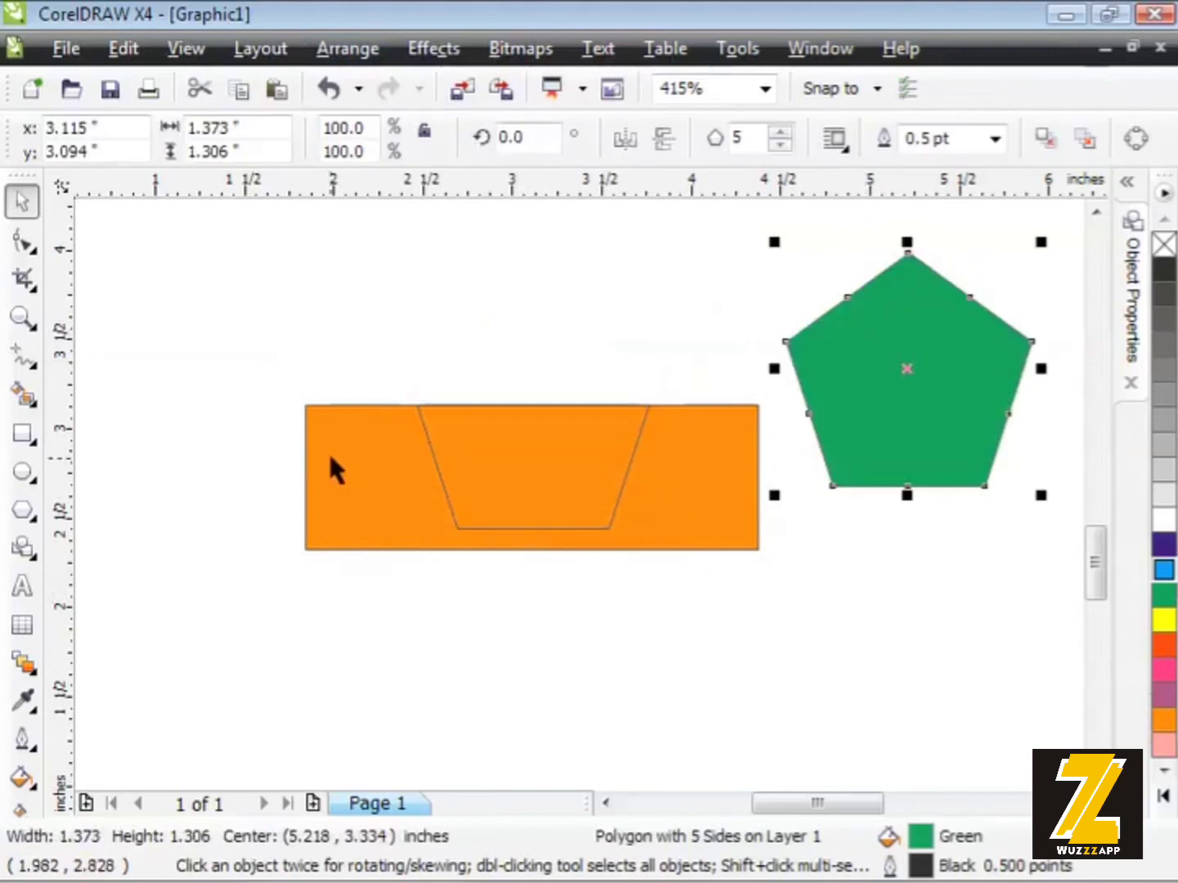
pyautogui.moveTo(330, 458); pyautogui.dragTo(642, 647)
# Convert the orange trapezoid to curves with Ctrl+Q and move it up-left.
pyautogui.click(499, 468)
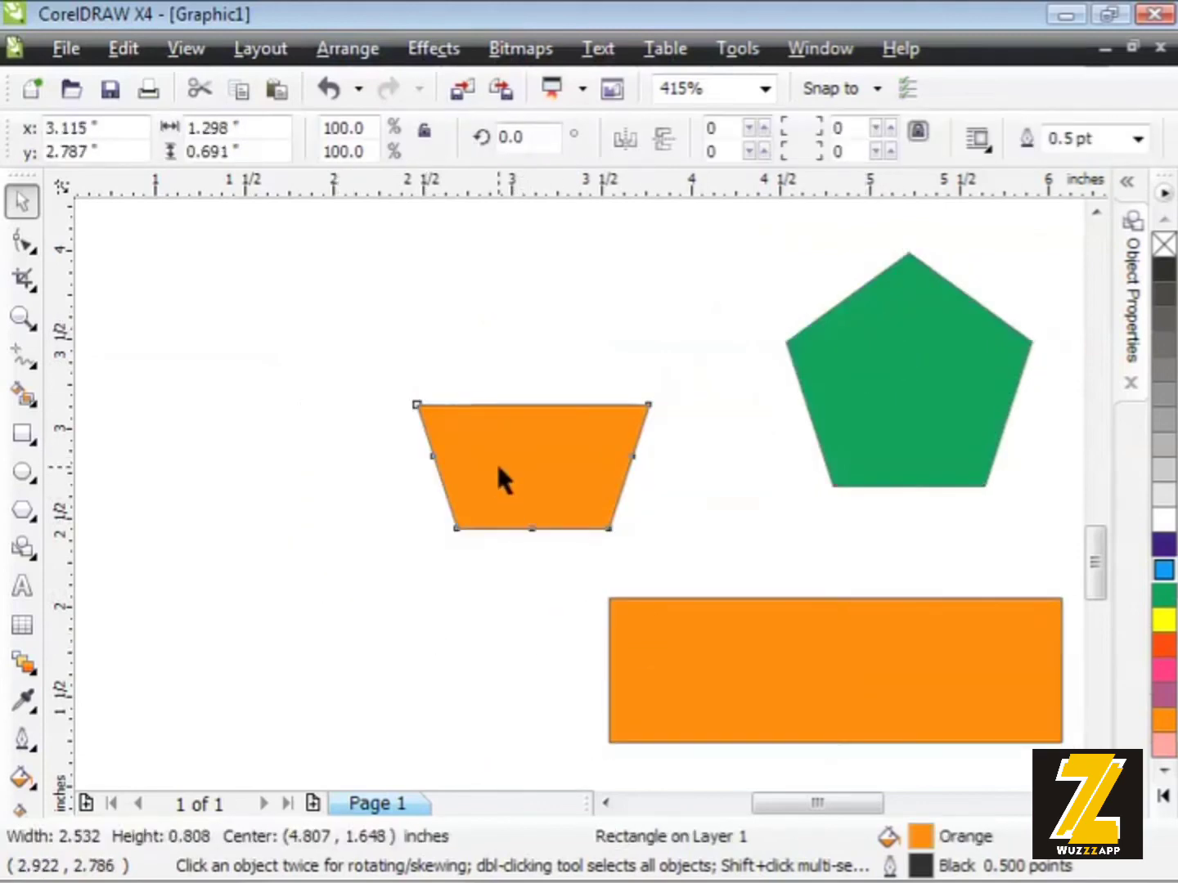
pyautogui.hotkey('ctrl', 'q')
pyautogui.moveTo(330, 361); pyautogui.dragTo(676, 546)
pyautogui.moveTo(573, 466); pyautogui.dragTo(487, 383)
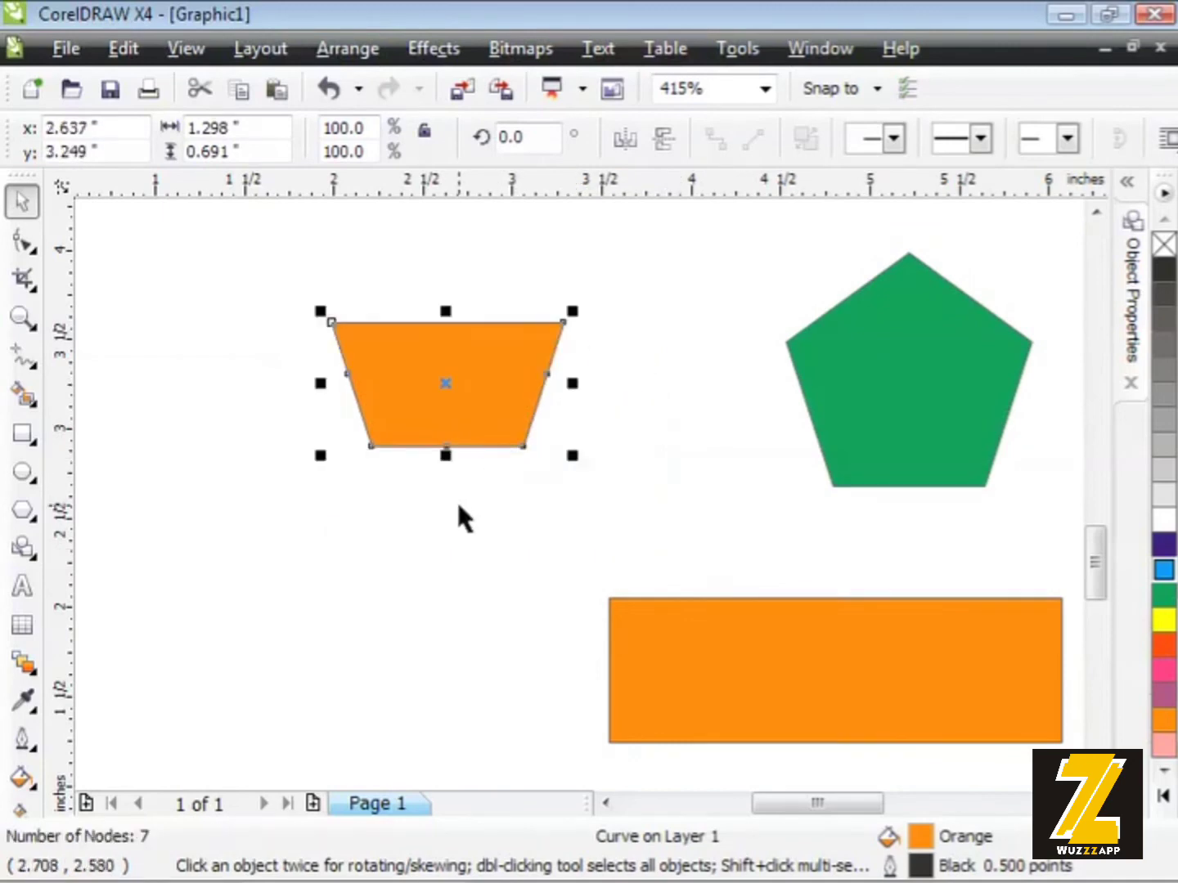
pyautogui.click(459, 507)
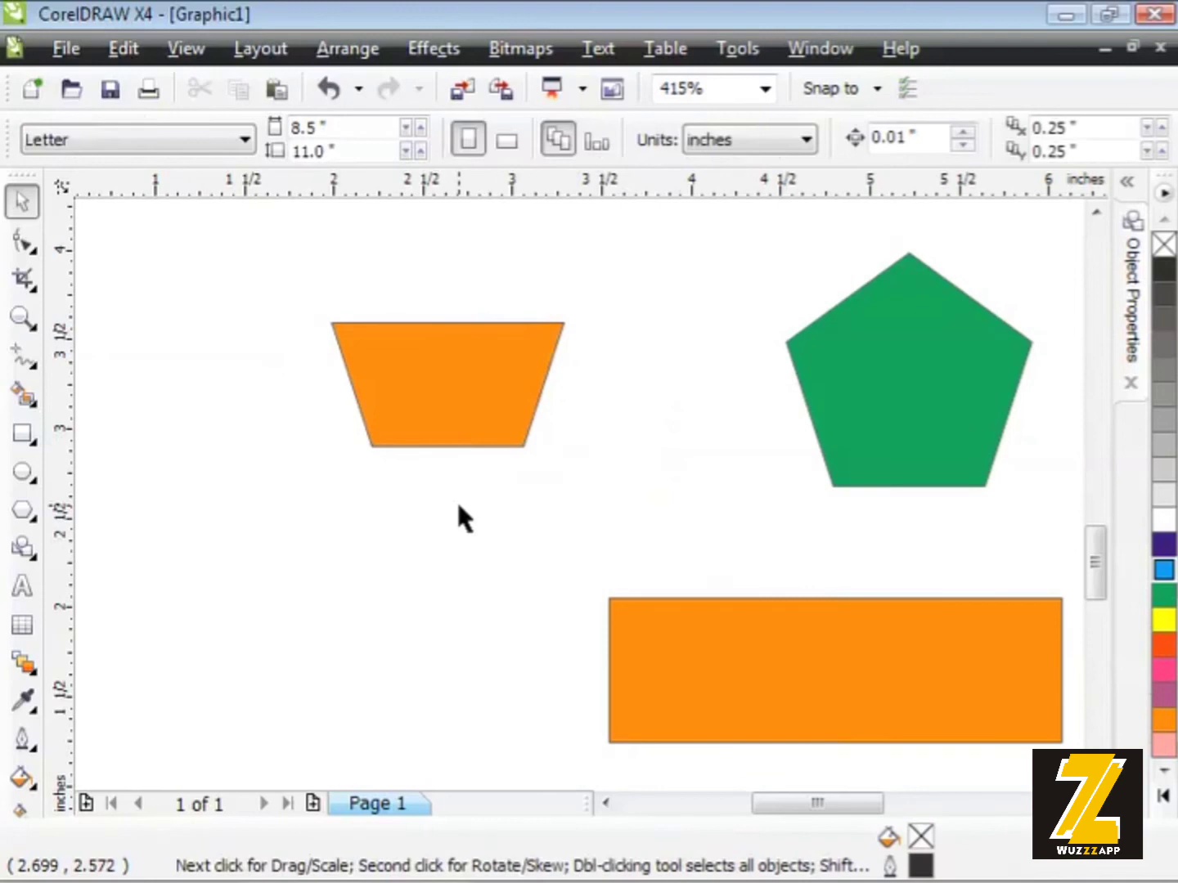